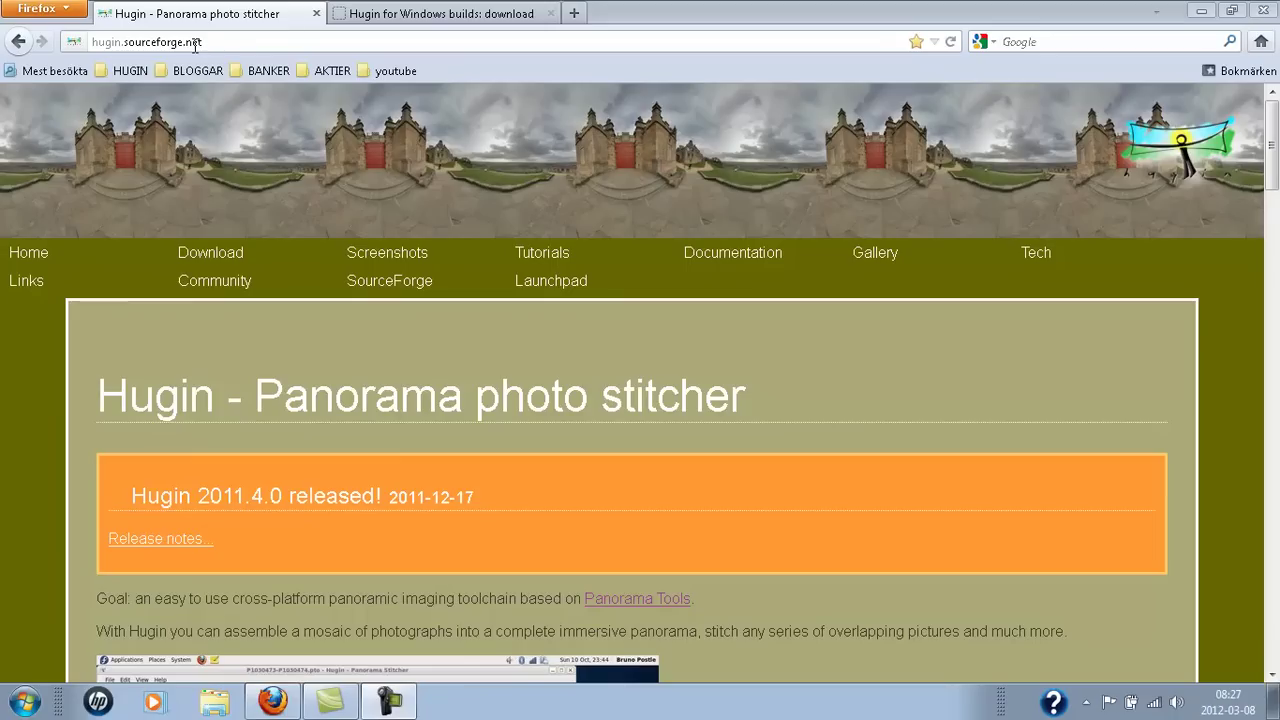
Start downloading the Hugin 2011.4.0 32-bit Windows installer from SourceForge
{"action": "left_click", "coordinate": [200, 251]}
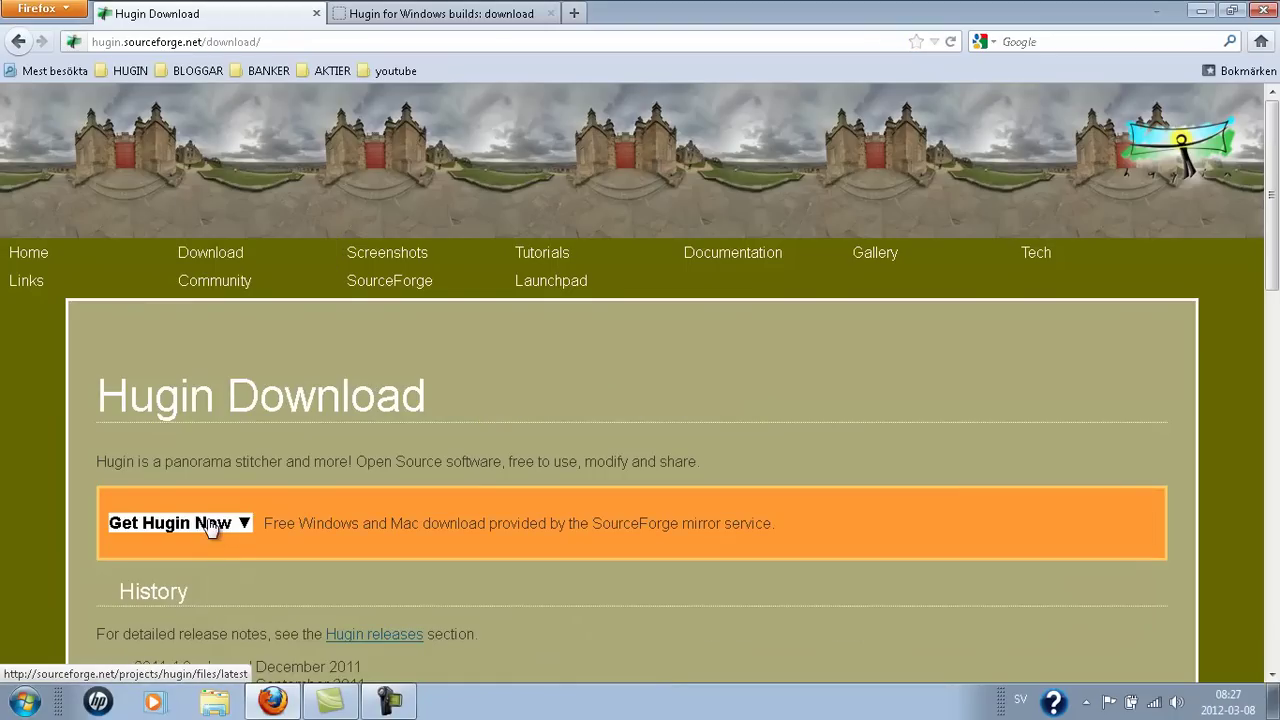
{"action": "left_click", "coordinate": [214, 524]}
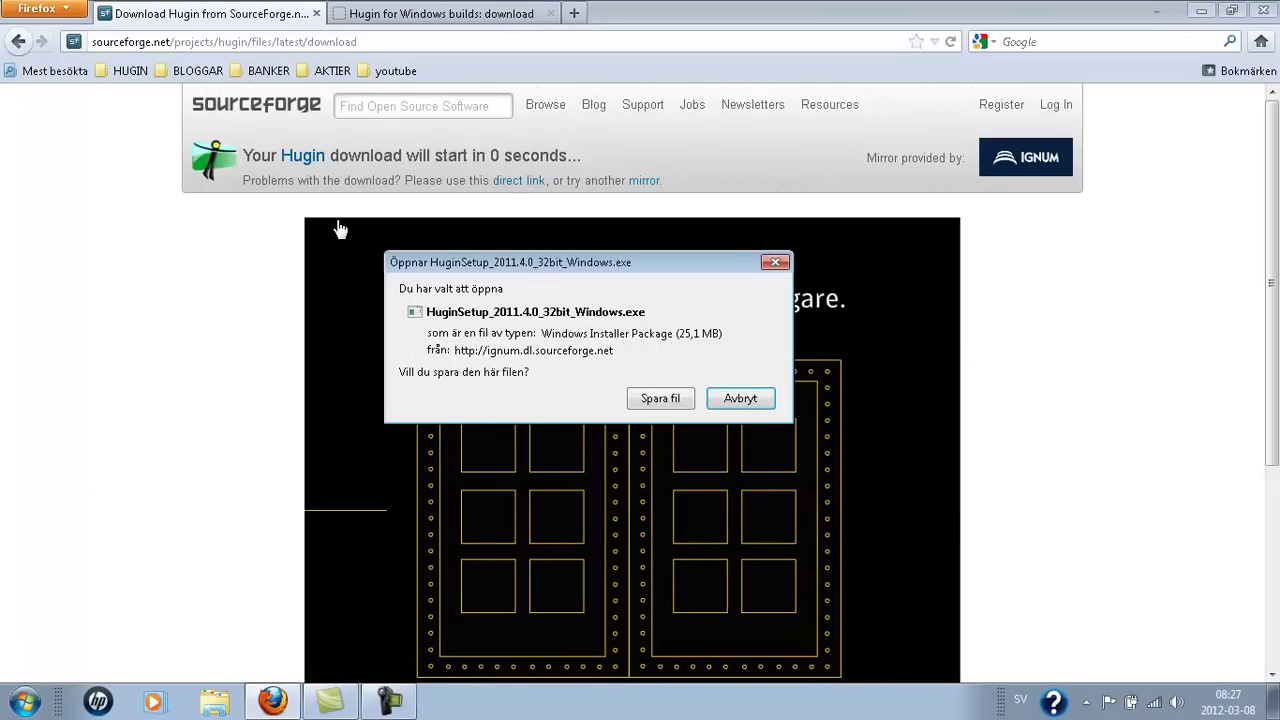
Save HuginSetup_2011.4.0_32bit_Windows.exe to disk and let the 25.1 MB download complete
{"action": "left_click", "coordinate": [667, 399]}
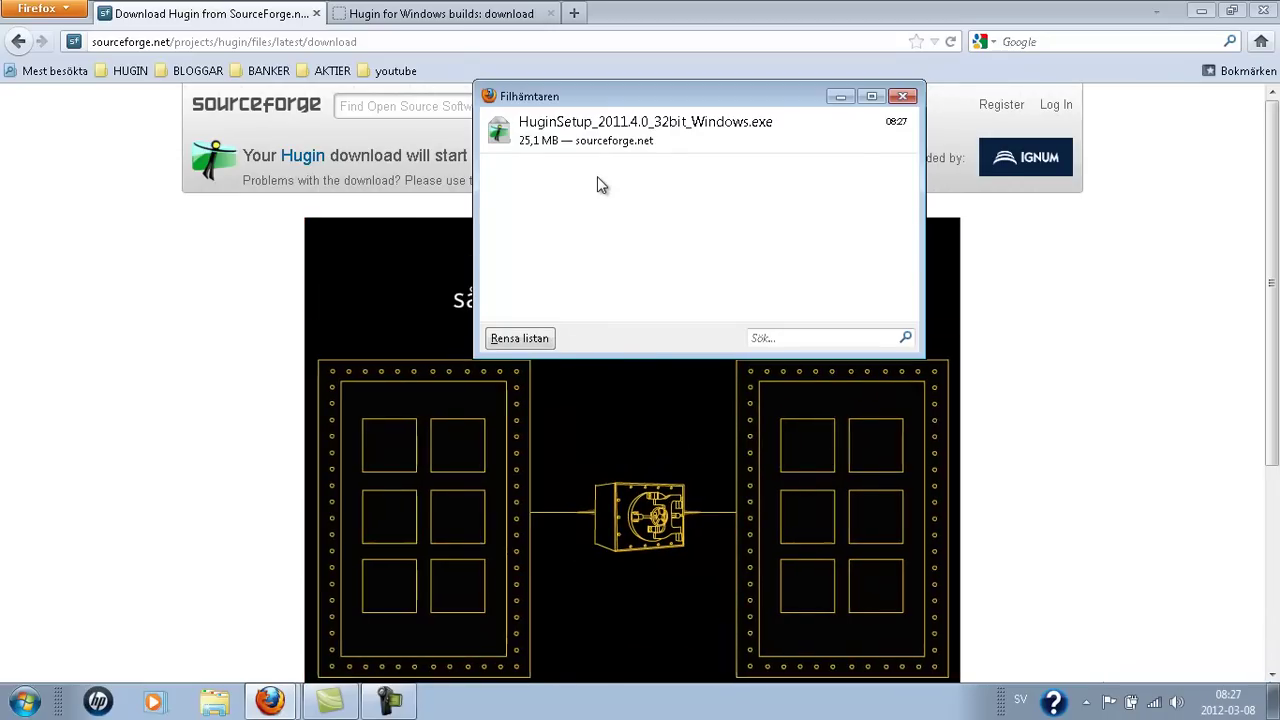
Install Hugin 2011.4.0 with the Clean Registry Settings component and finish the setup wizard
{"action": "double_click", "coordinate": [592, 130]}
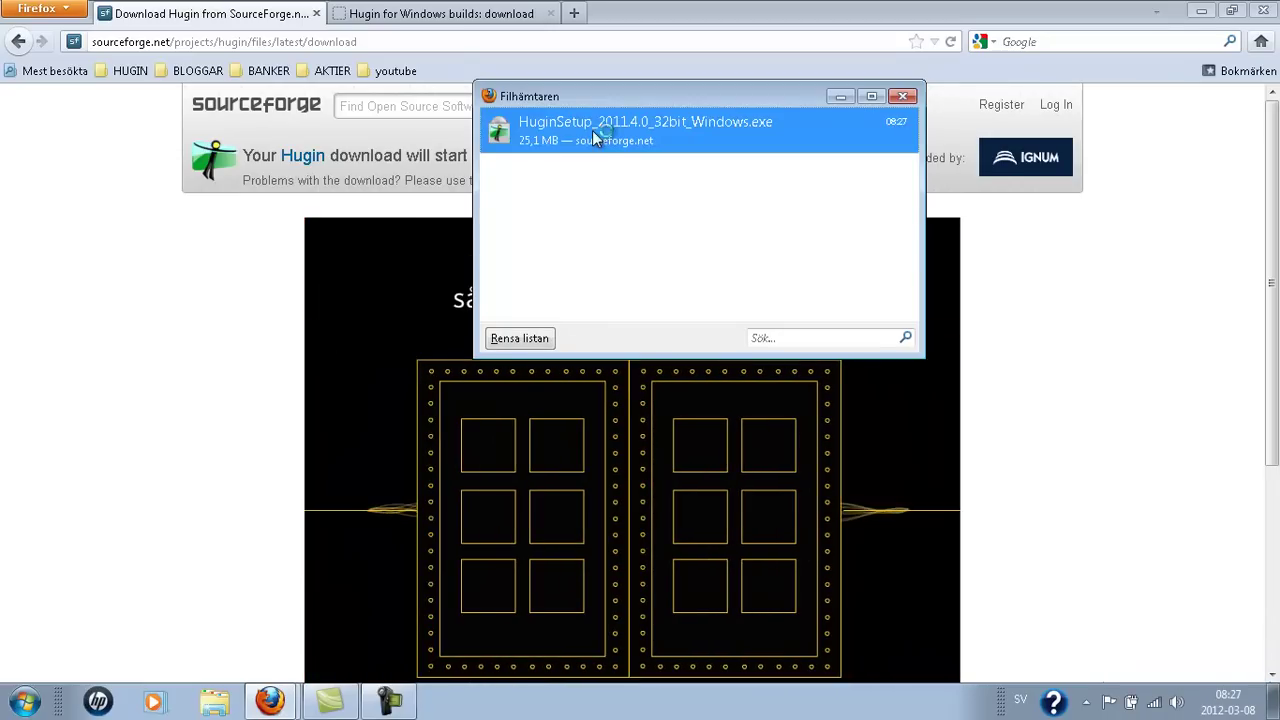
{"action": "left_click", "coordinate": [718, 380]}
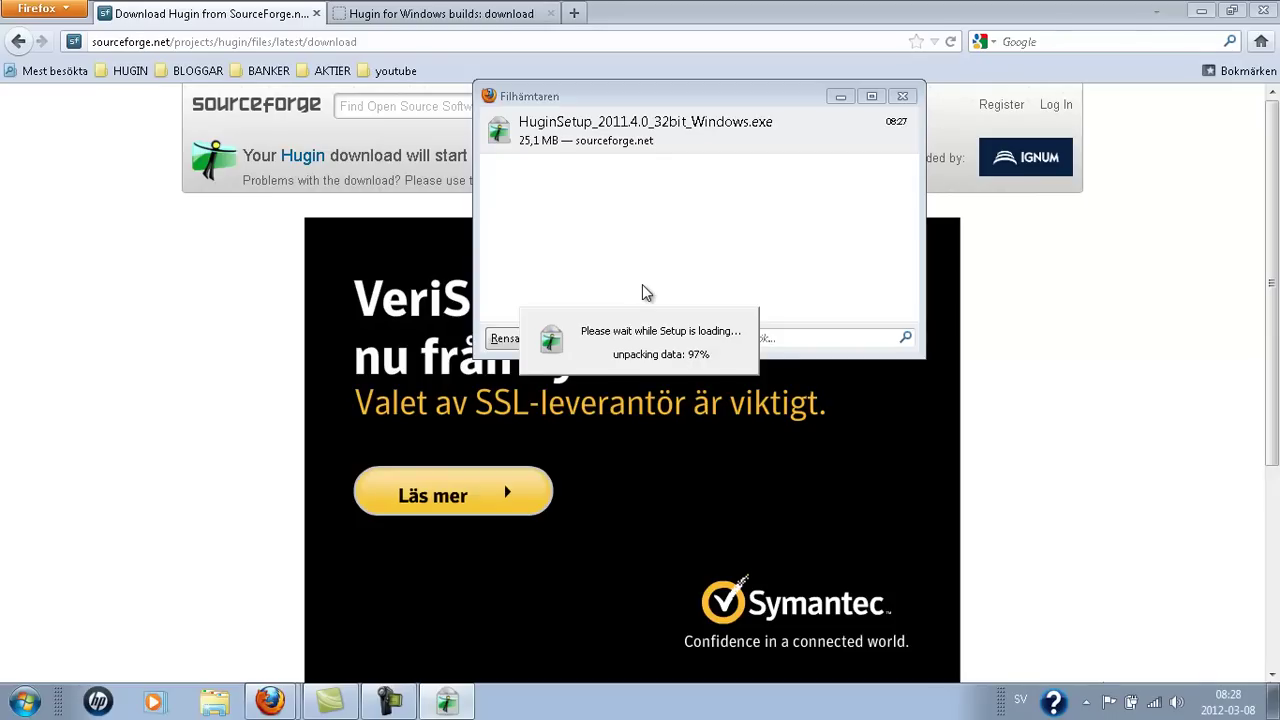
{"action": "left_click", "coordinate": [655, 390]}
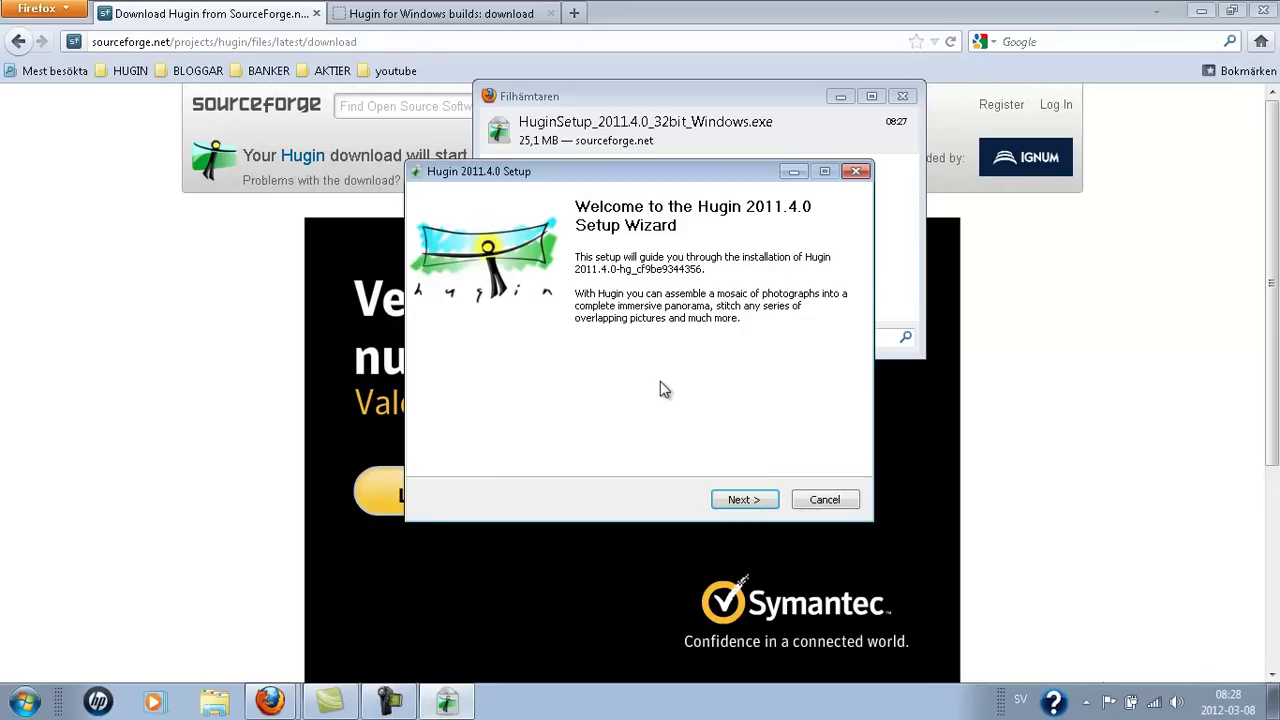
{"action": "left_click", "coordinate": [762, 503]}
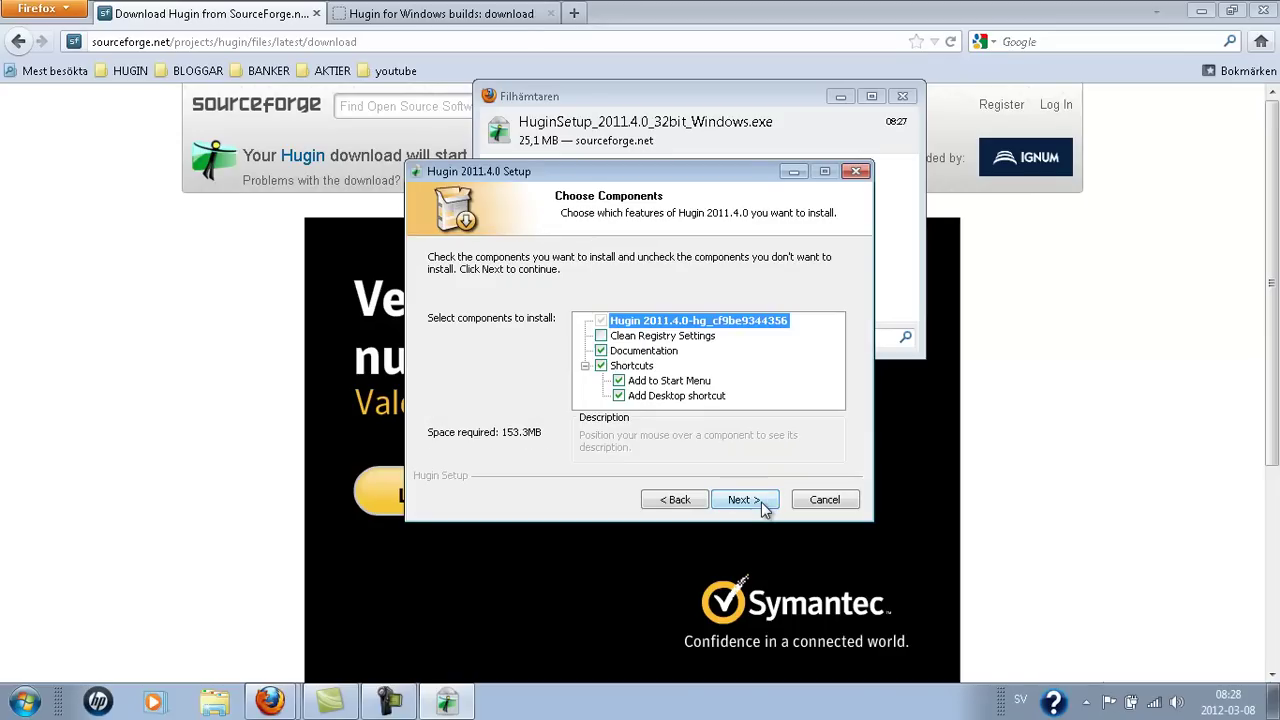
{"action": "left_click", "coordinate": [601, 336]}
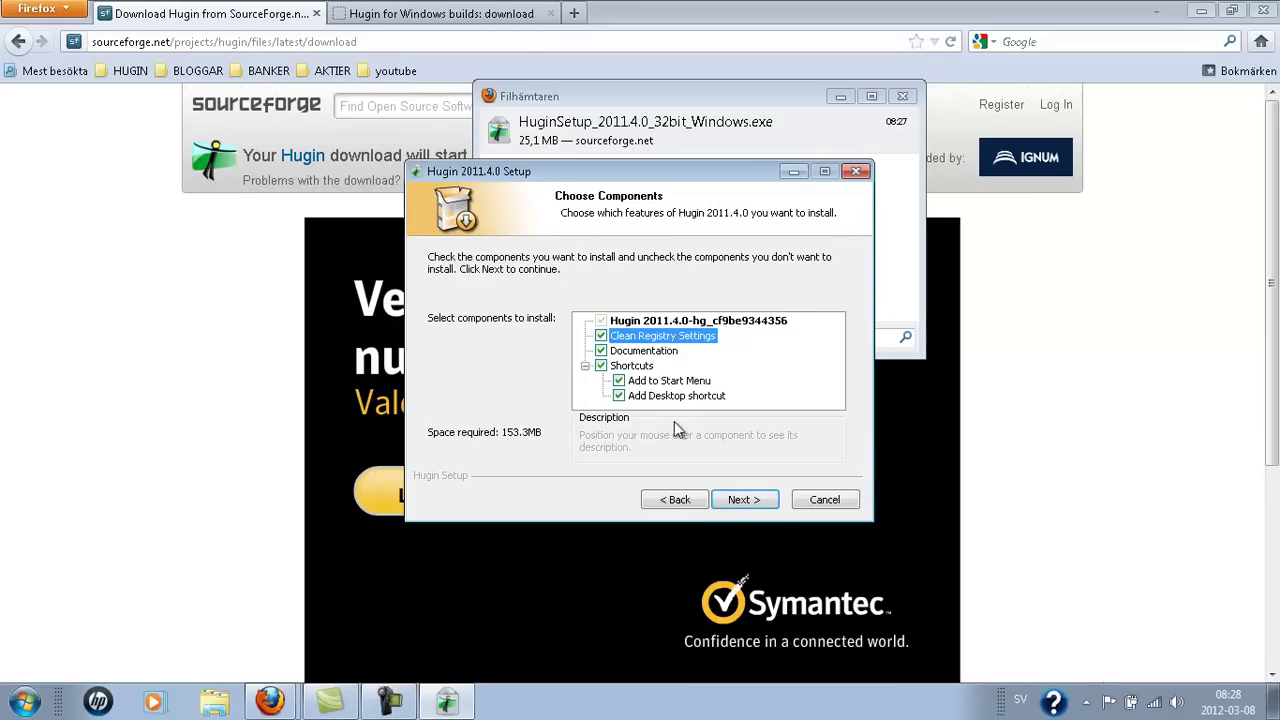
{"action": "left_click", "coordinate": [743, 500]}
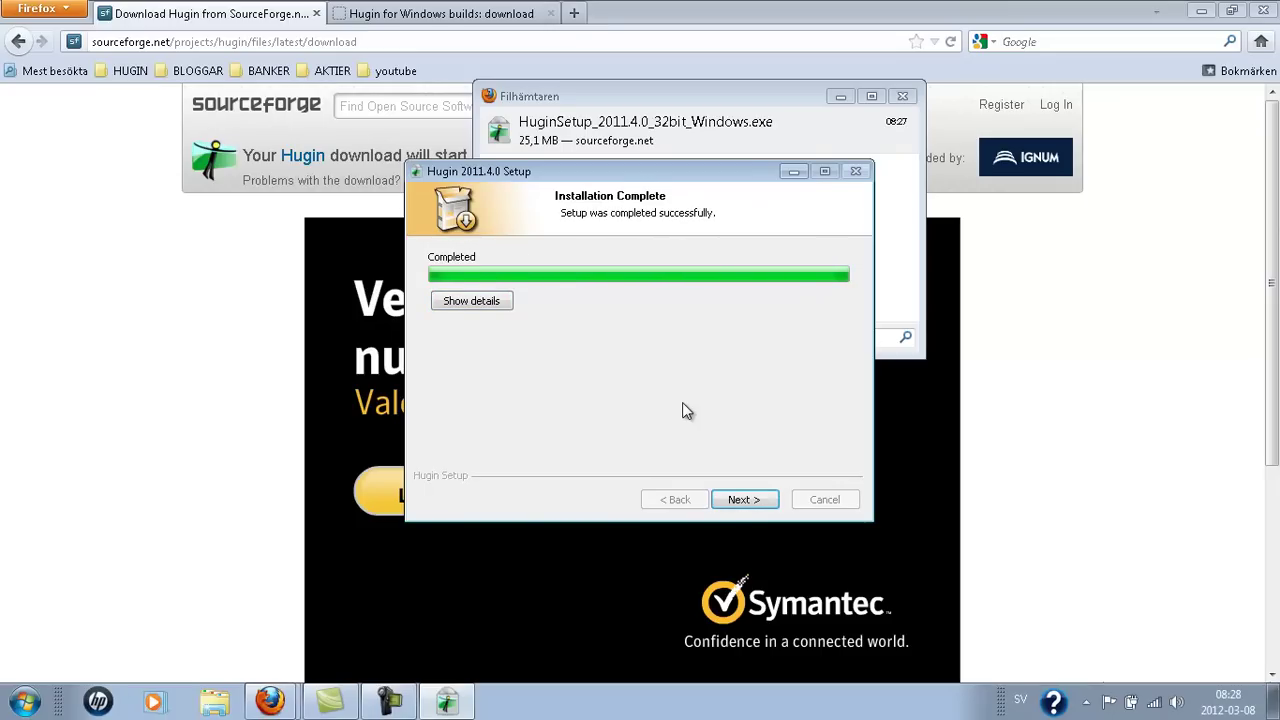
{"action": "left_click", "coordinate": [748, 500]}
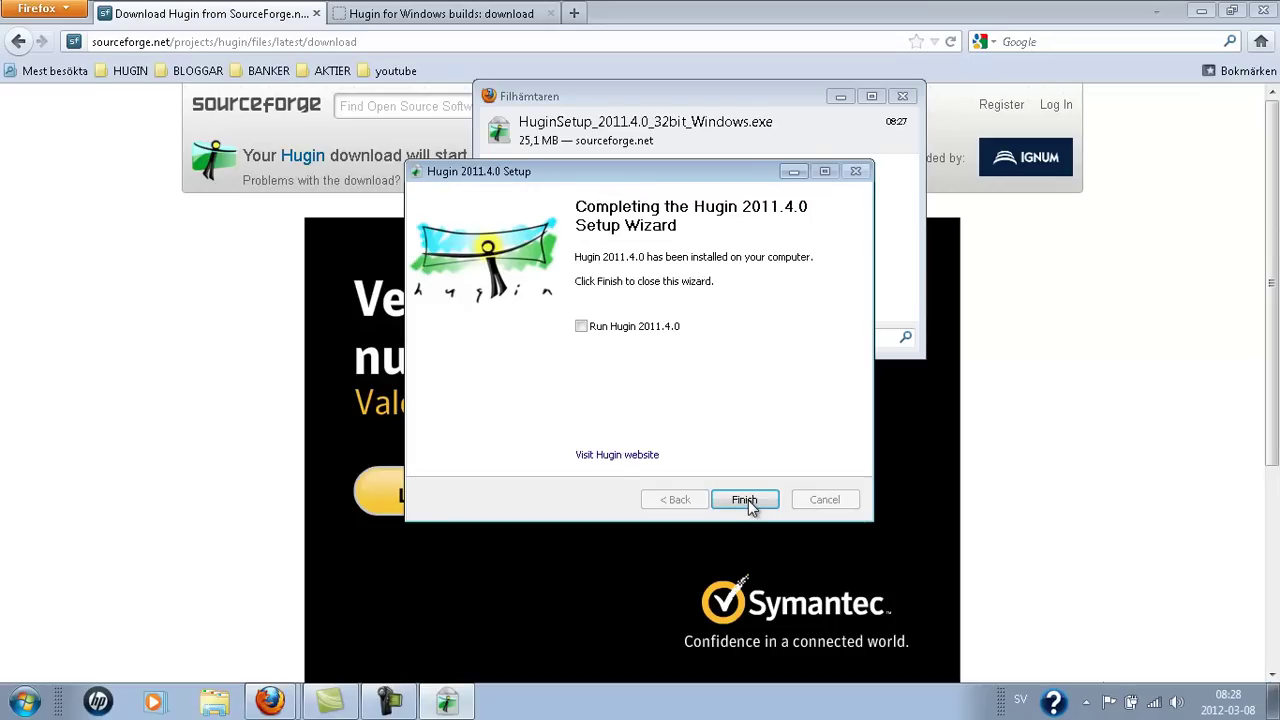
{"action": "left_click", "coordinate": [742, 500]}
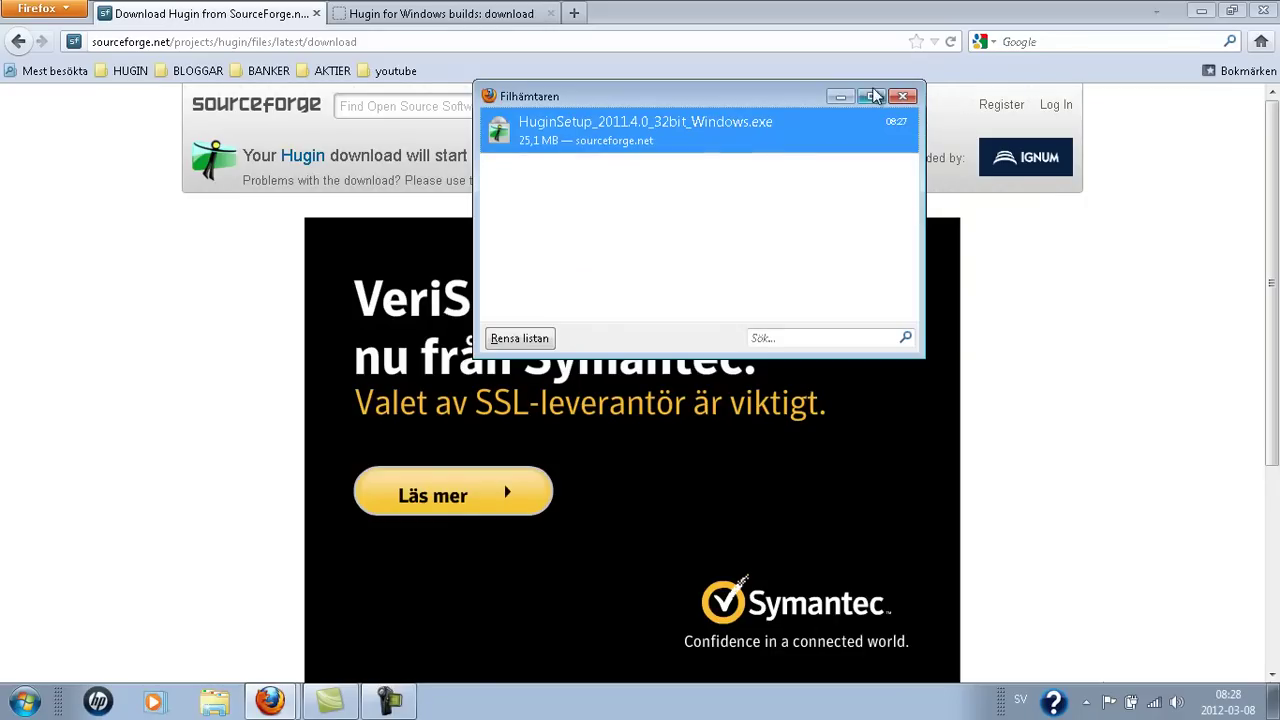
Close the downloads list and switch to the Hugin for Windows builds page
{"action": "left_click", "coordinate": [905, 96]}
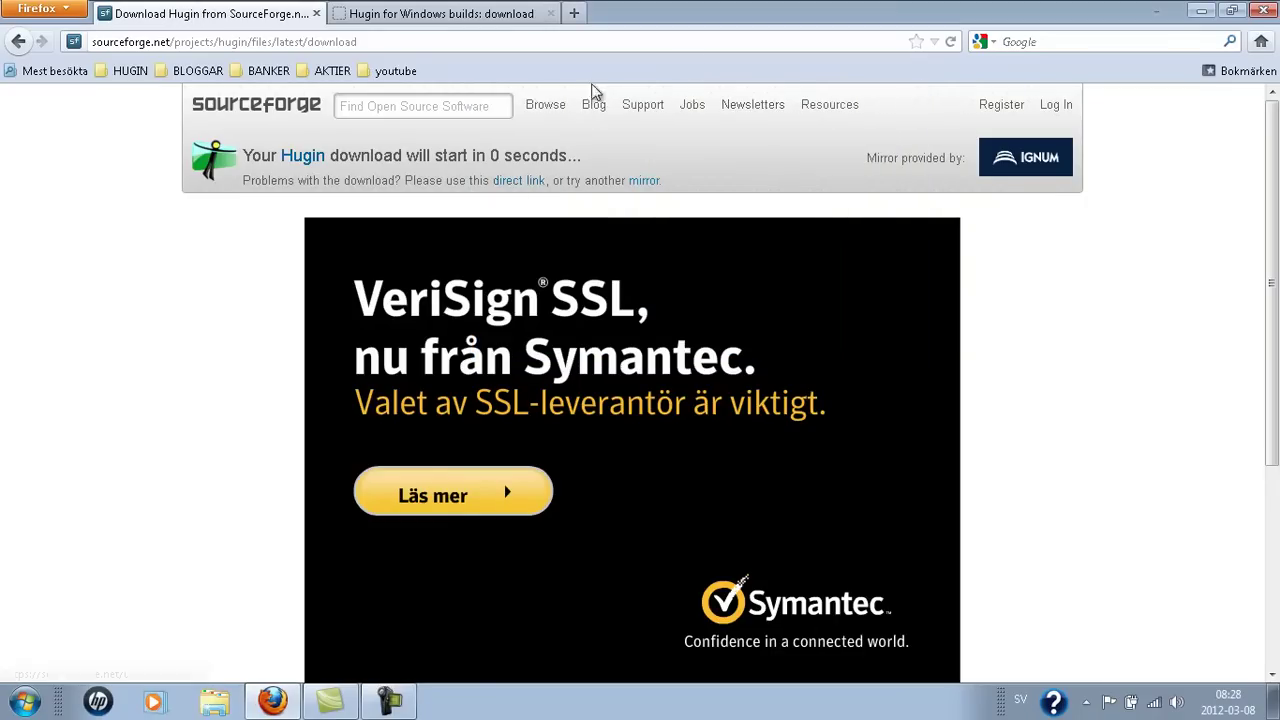
{"action": "left_click", "coordinate": [455, 17]}
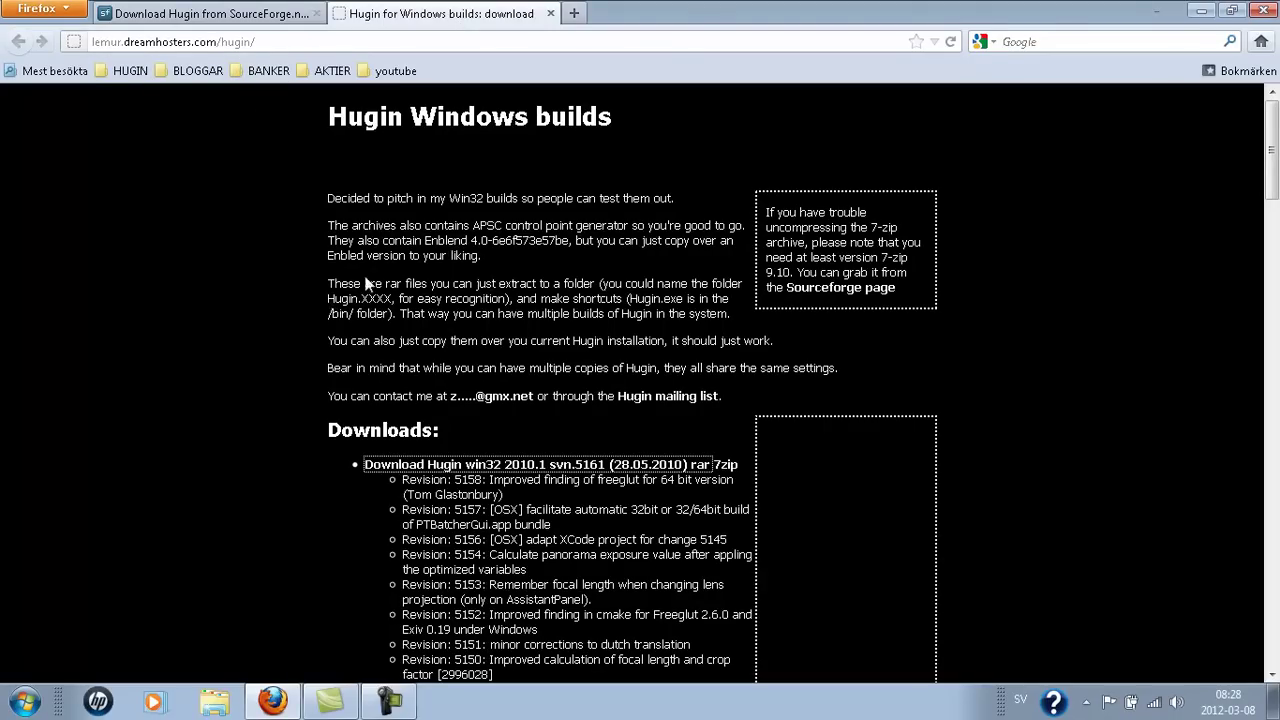
Download and save the Hugin win32 2010.1 svn.5161 rar archive
{"action": "left_click", "coordinate": [547, 466]}
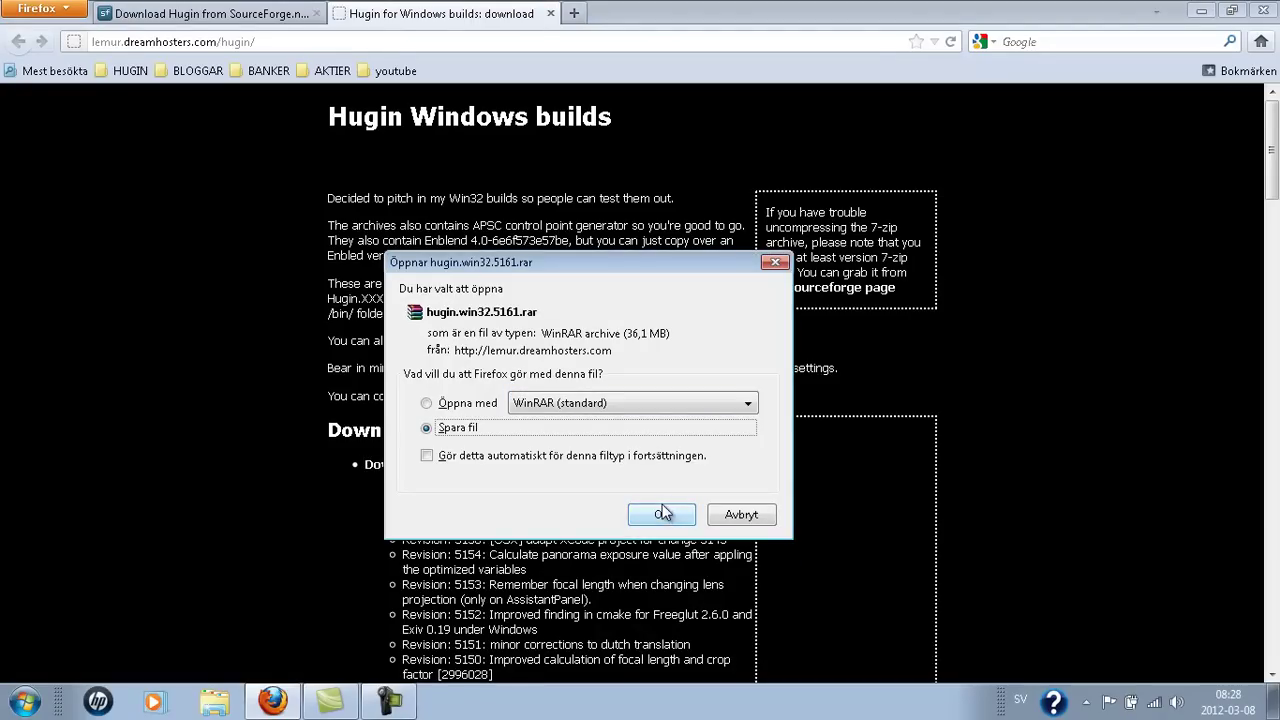
{"action": "left_click", "coordinate": [662, 516]}
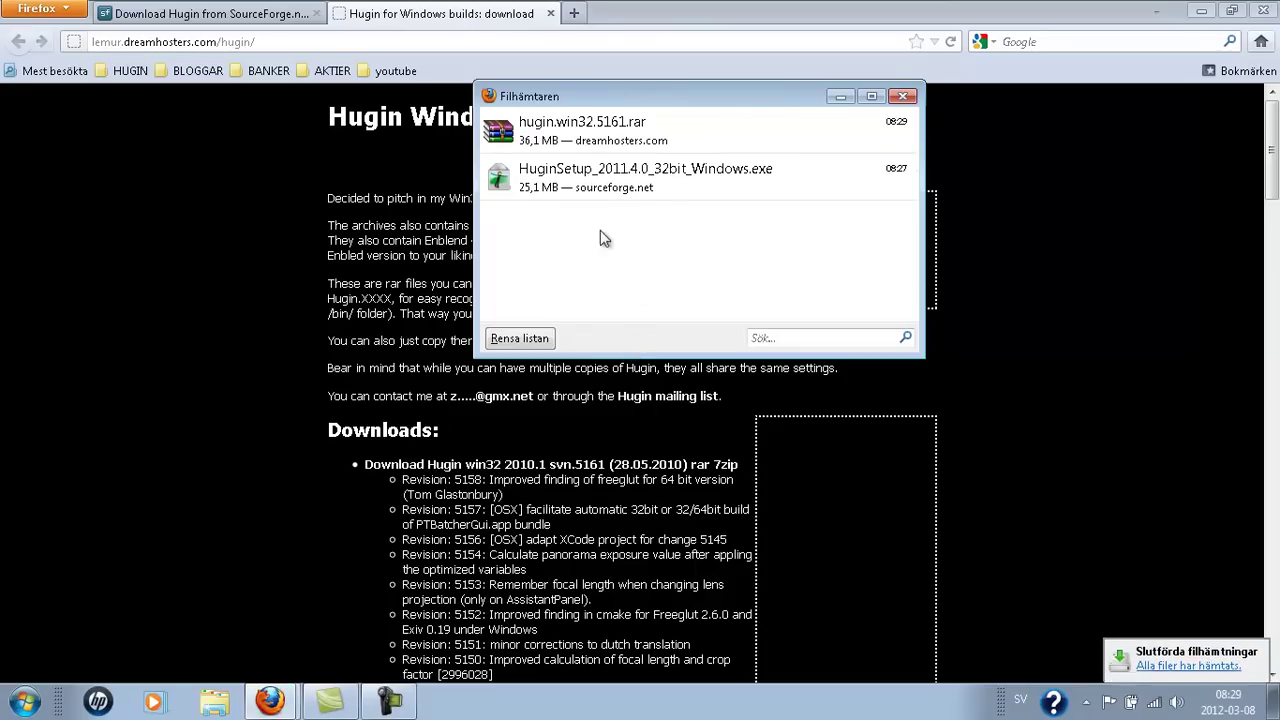
Open hugin.win32.5161.rar in WinRAR, dismiss the license reminder, and minimize Firefox
{"action": "double_click", "coordinate": [619, 132]}
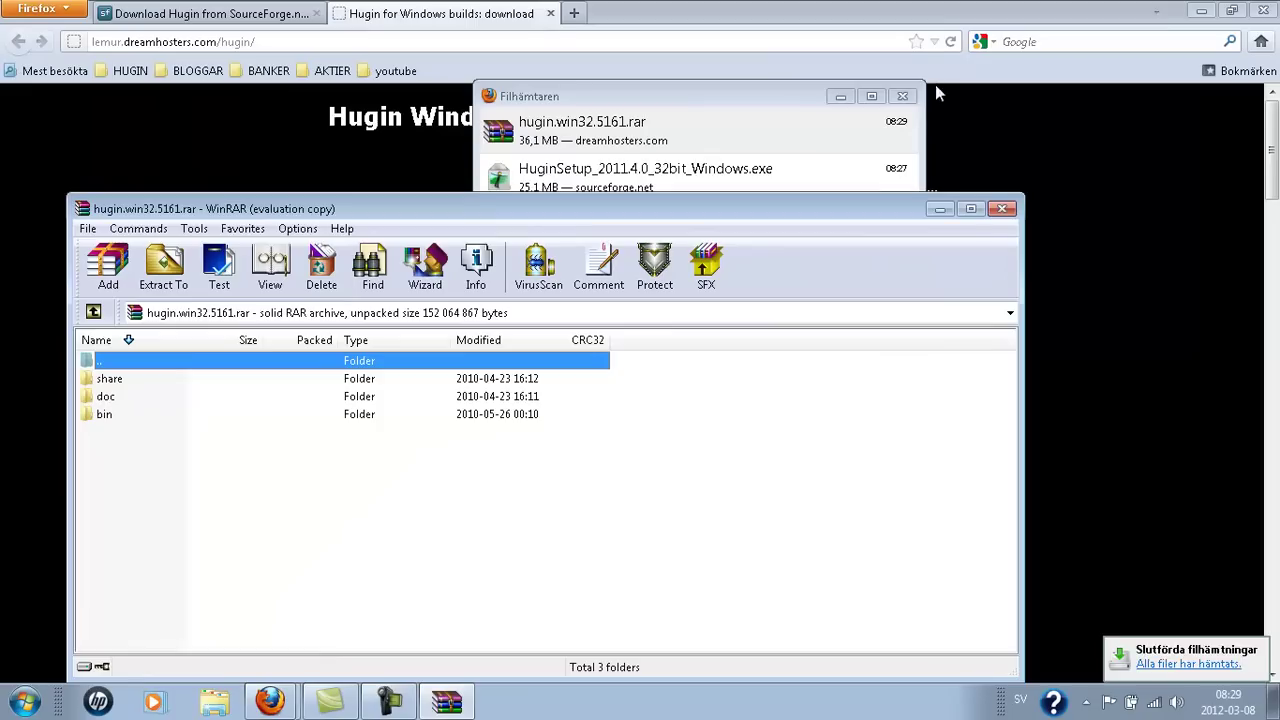
{"action": "left_click", "coordinate": [908, 98]}
{"action": "left_click", "coordinate": [659, 449]}
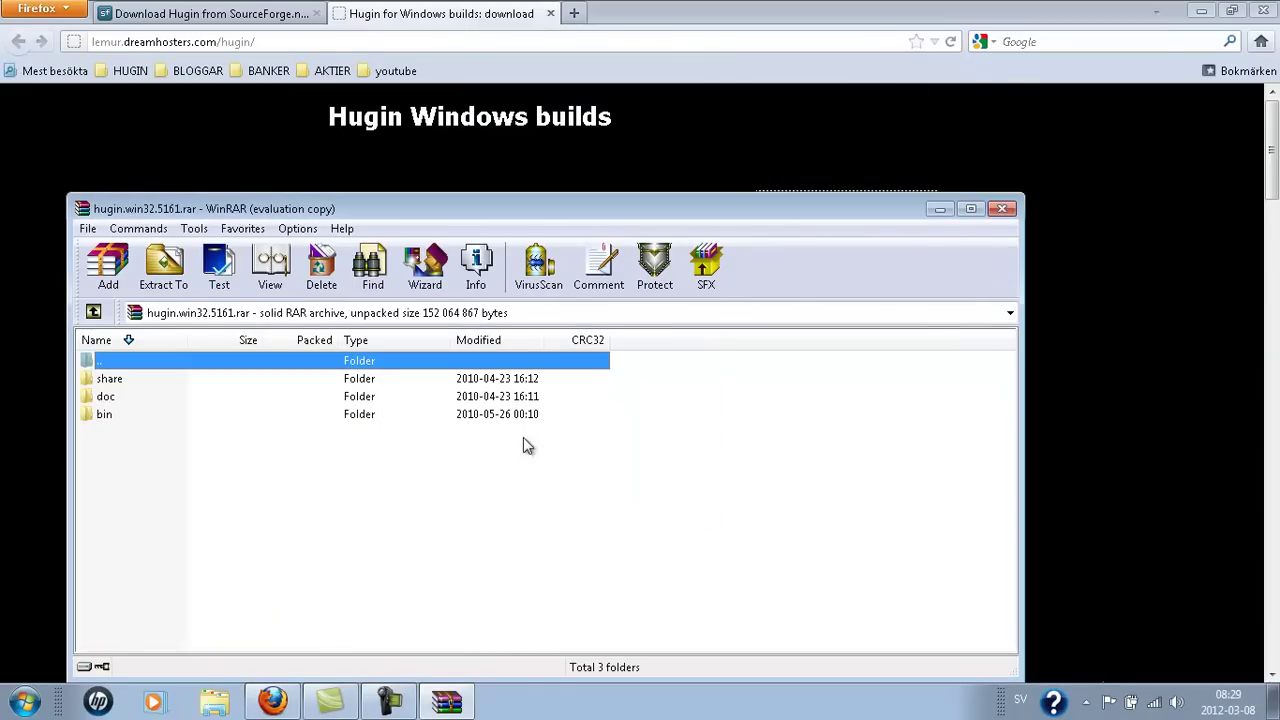
{"action": "left_click", "coordinate": [1201, 10]}
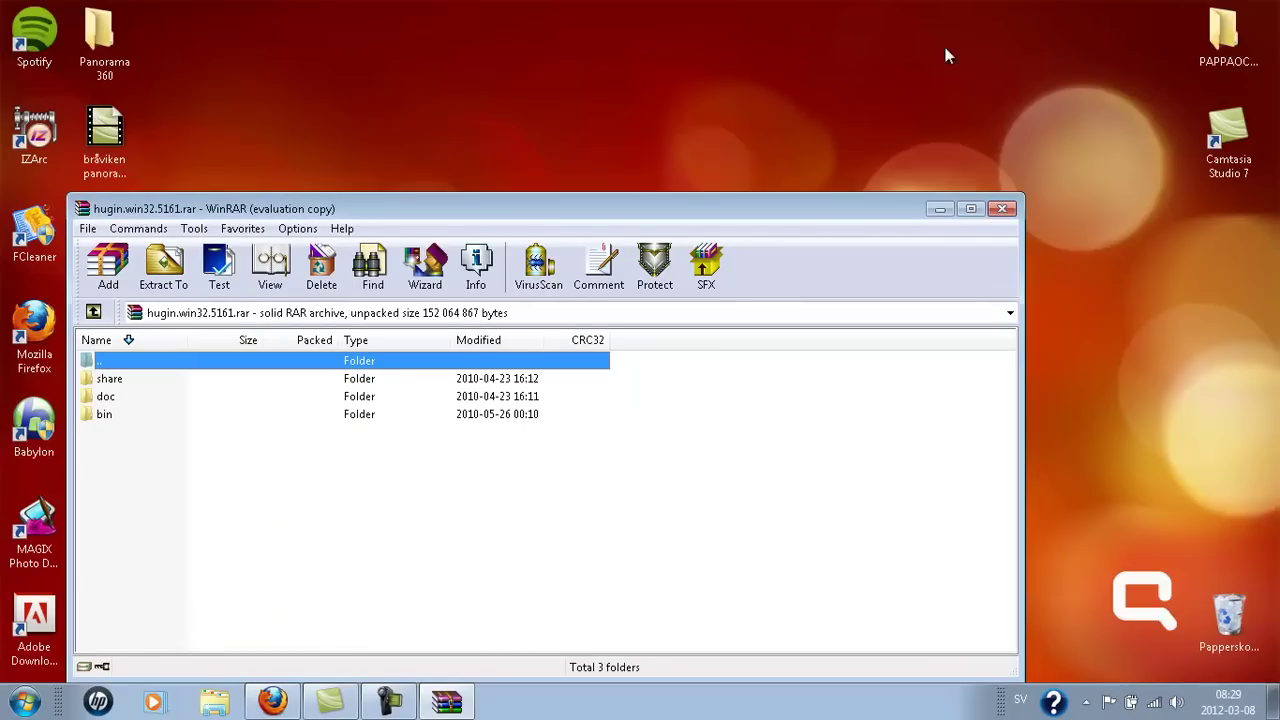
Browse via Dator and Lokal disk (C:) to the C:\Program\Hugin folder in Explorer
{"action": "left_click", "coordinate": [24, 700]}
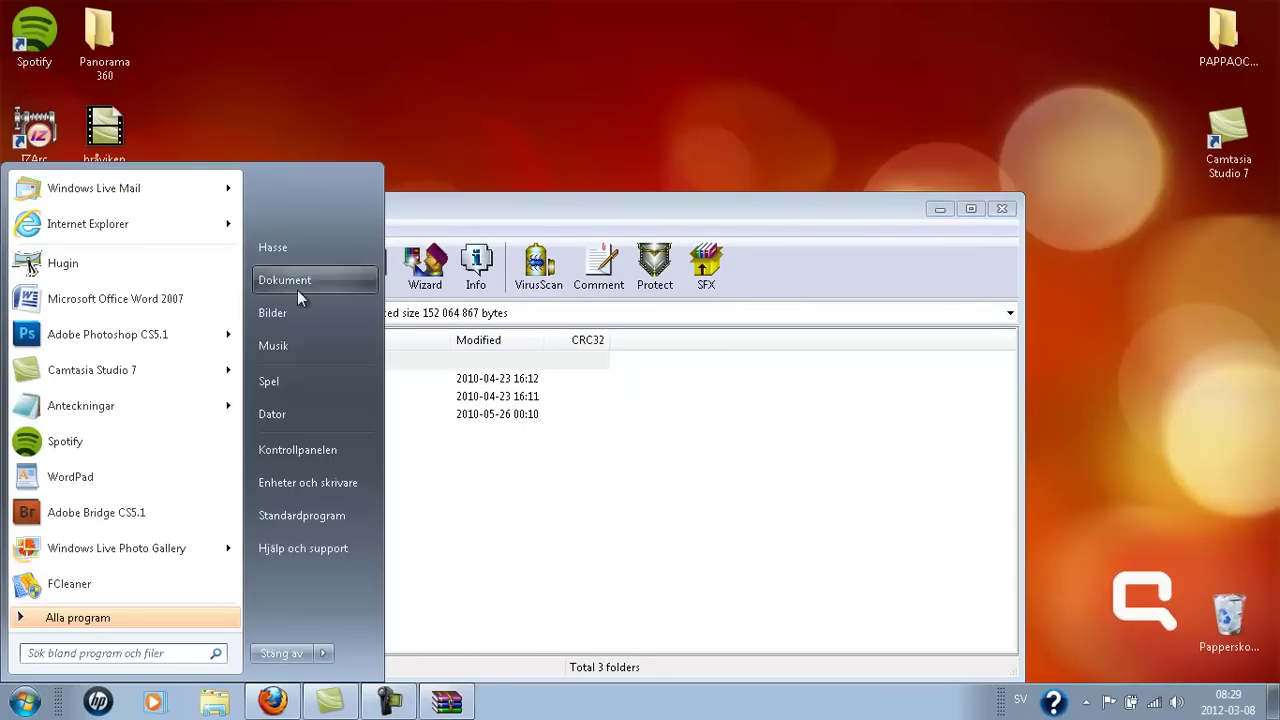
{"action": "left_click", "coordinate": [272, 413]}
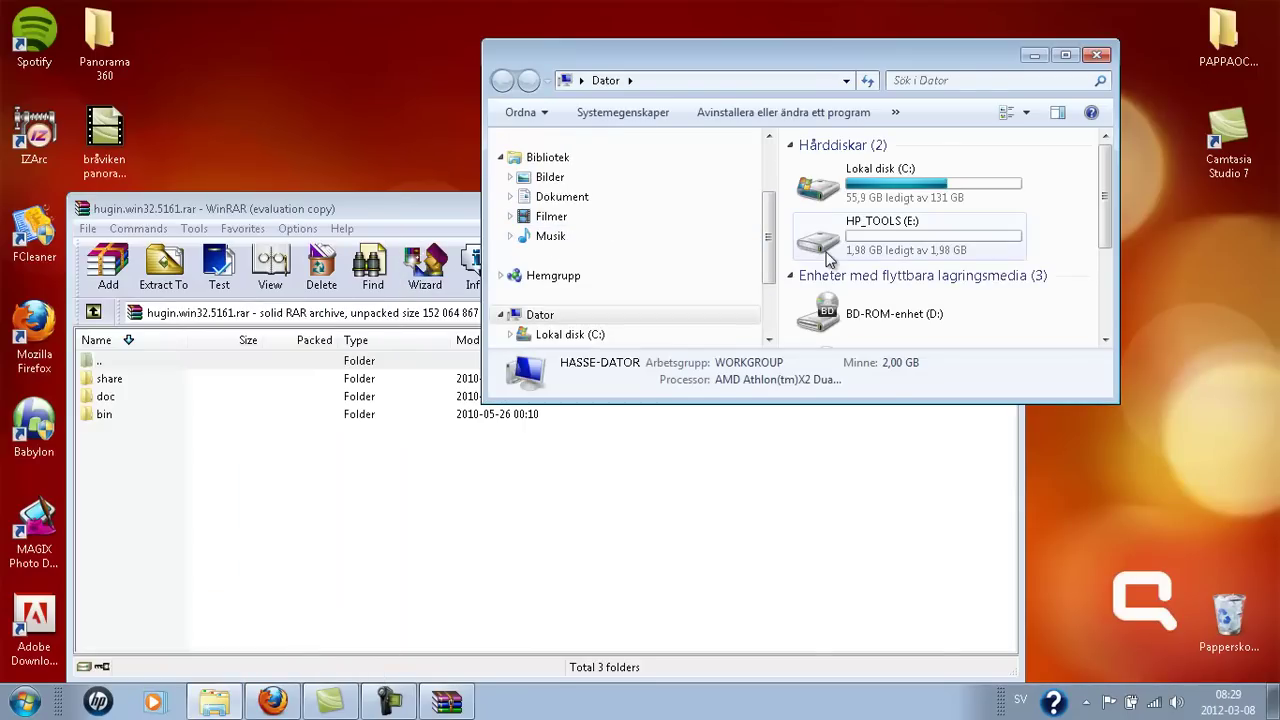
{"action": "double_click", "coordinate": [848, 190]}
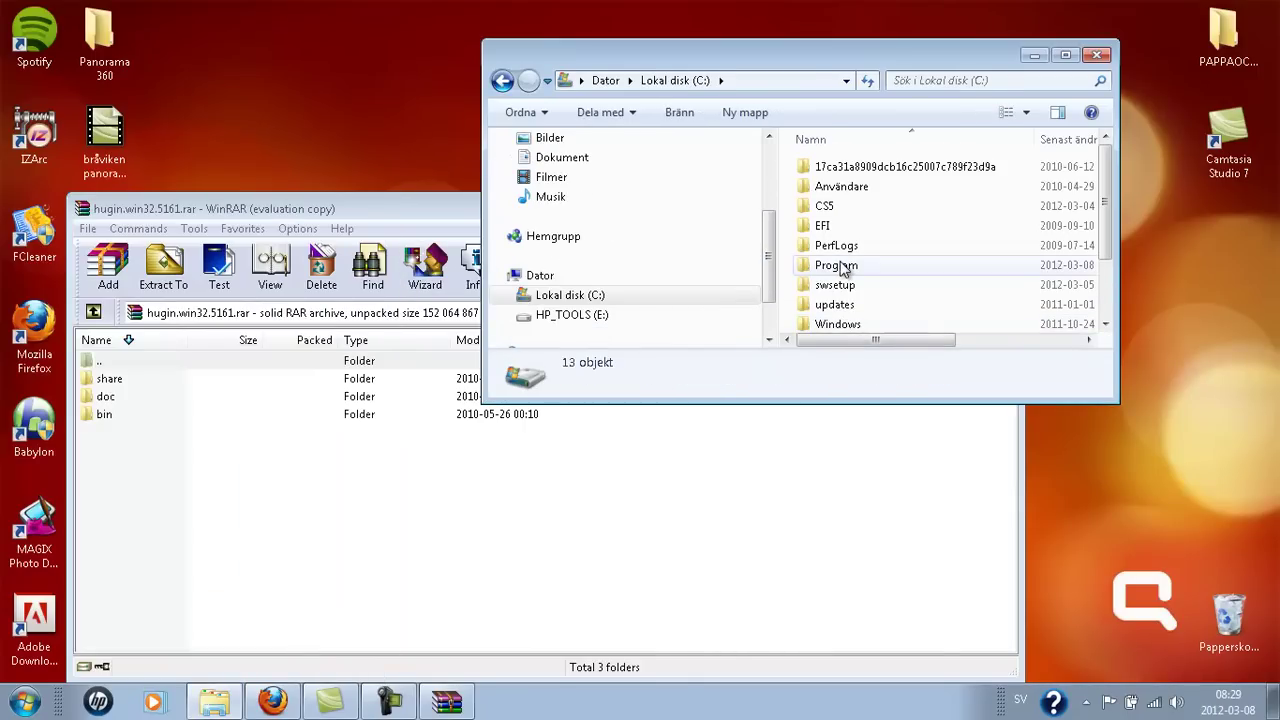
{"action": "left_click", "coordinate": [842, 263]}
{"action": "key", "text": "h"}
{"action": "left_click", "coordinate": [849, 185]}
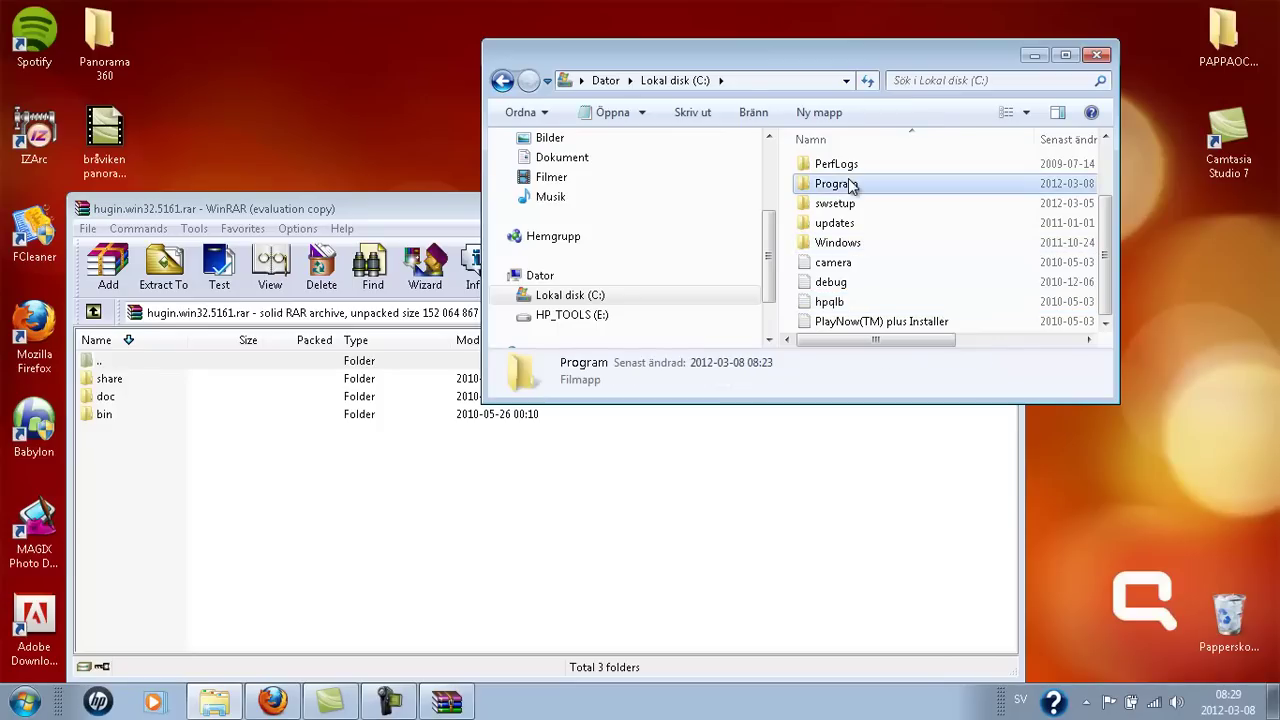
{"action": "key", "text": "h"}
{"action": "scroll", "coordinate": [850, 210], "scroll_direction": "up", "scroll_amount": 2}
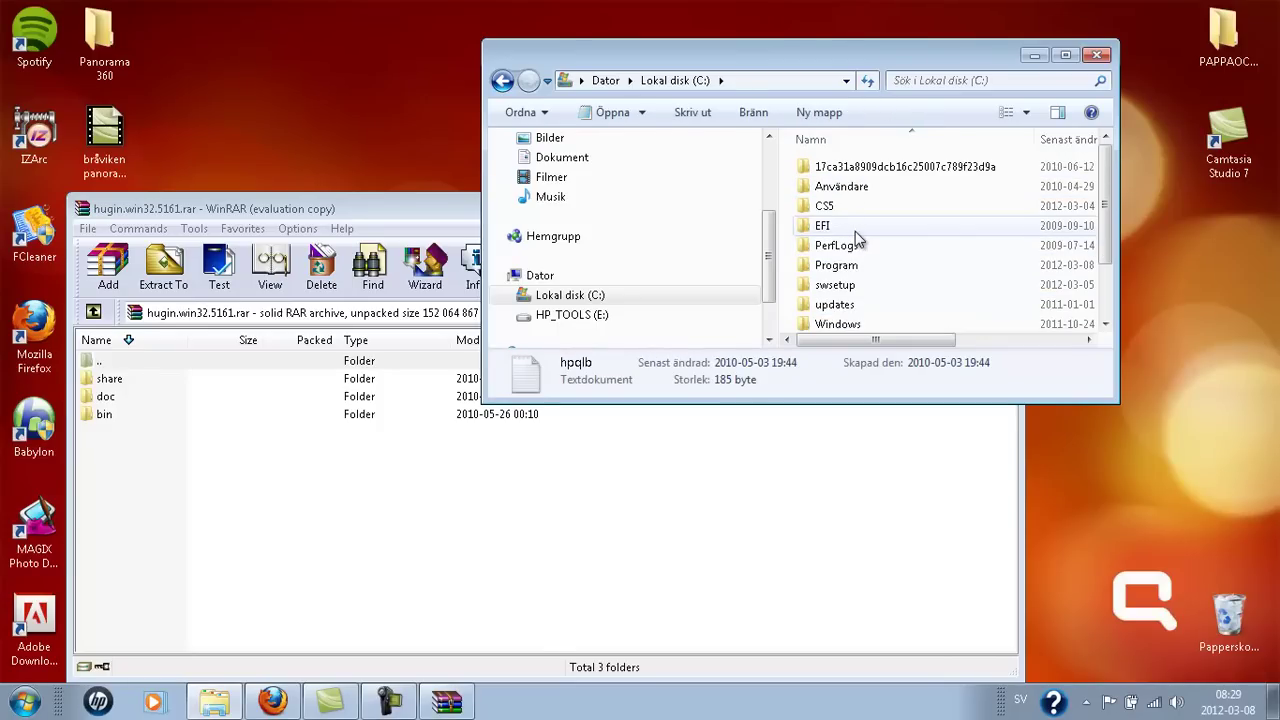
{"action": "double_click", "coordinate": [849, 265]}
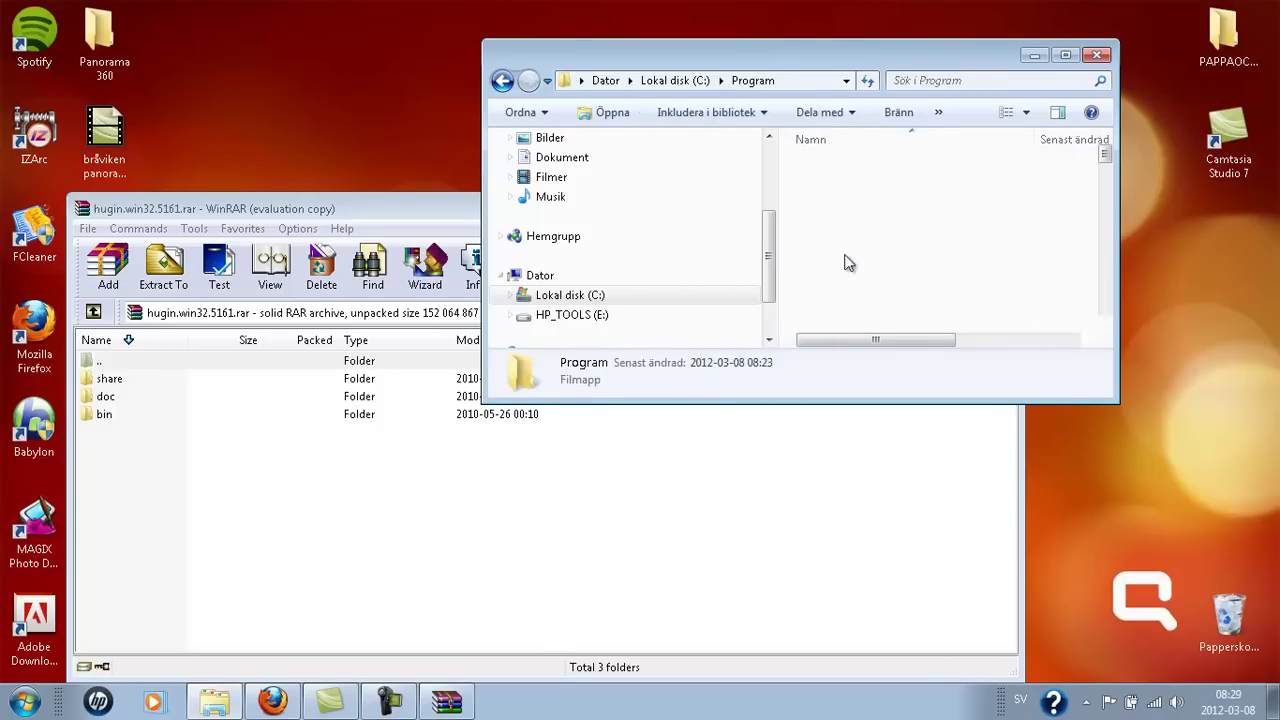
{"action": "left_click", "coordinate": [848, 246]}
{"action": "key", "text": "h"}
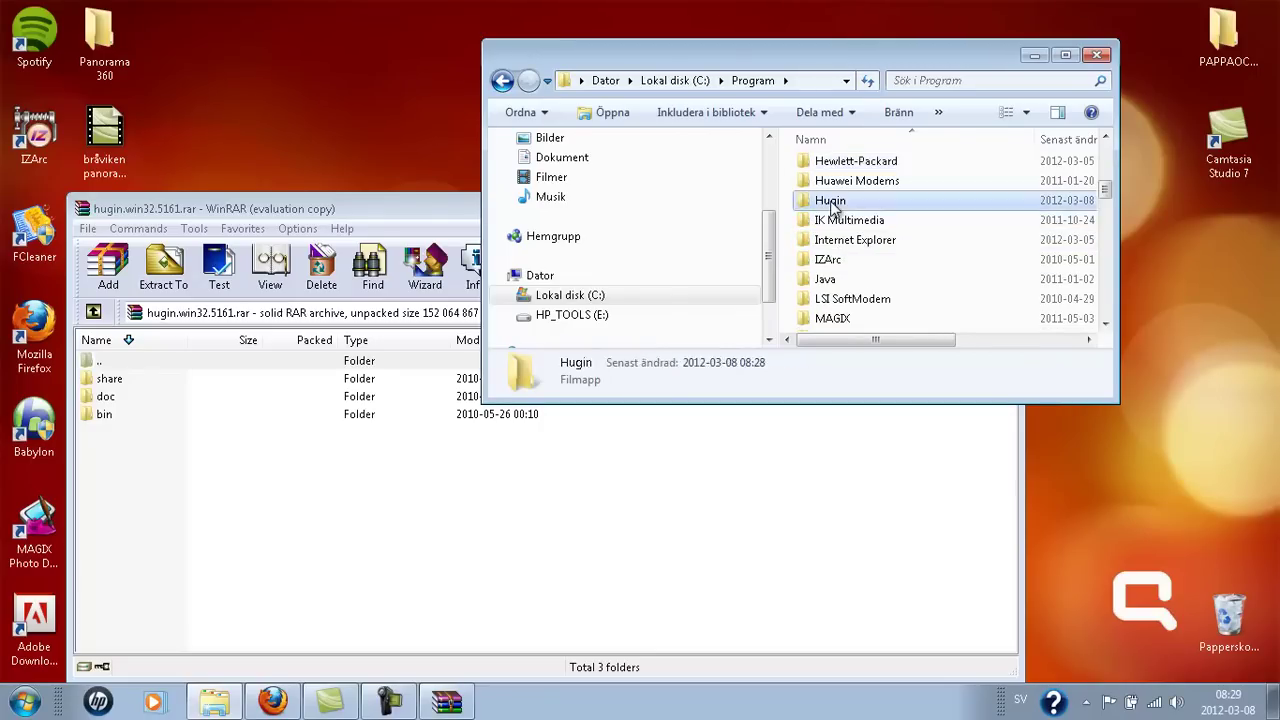
{"action": "double_click", "coordinate": [830, 201]}
Drag the archive's share, doc and bin folders from WinRAR into C:\Program\Hugin
{"action": "left_click_drag", "start_coordinate": [162, 472], "coordinate": [120, 362]}
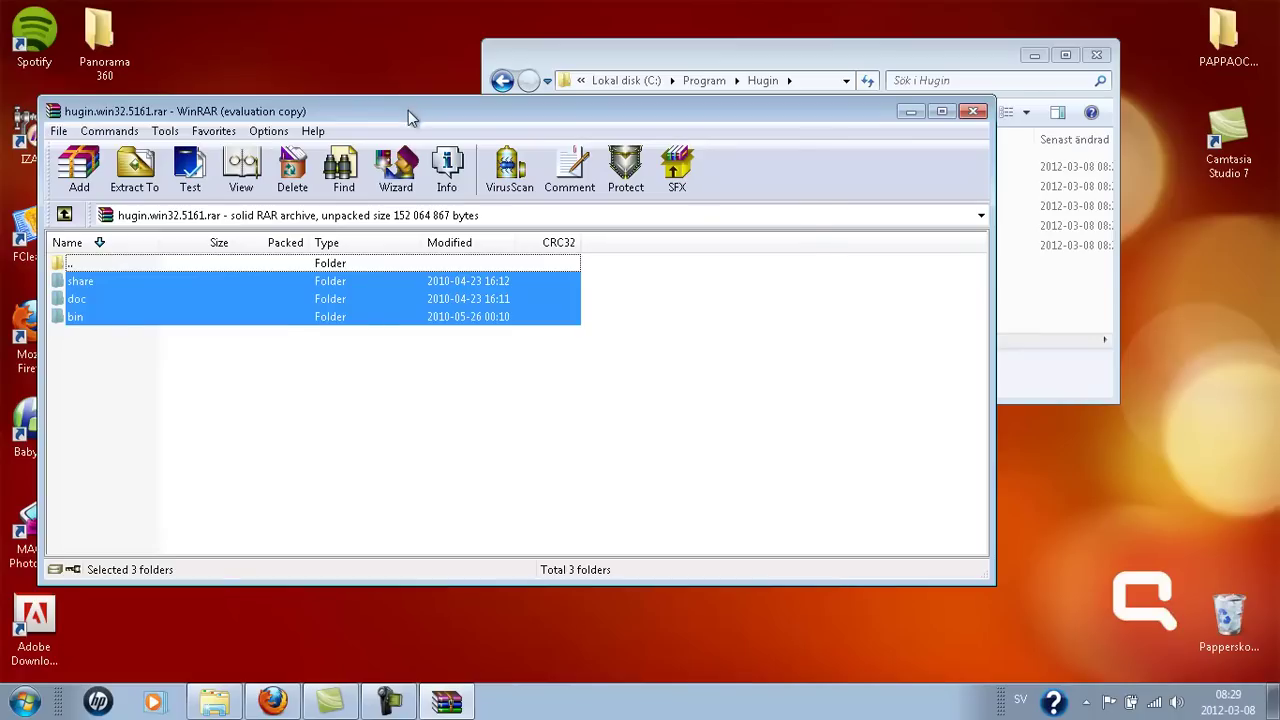
{"action": "left_click_drag", "start_coordinate": [439, 208], "coordinate": [491, 290]}
{"action": "left_click_drag", "start_coordinate": [165, 475], "coordinate": [952, 267]}
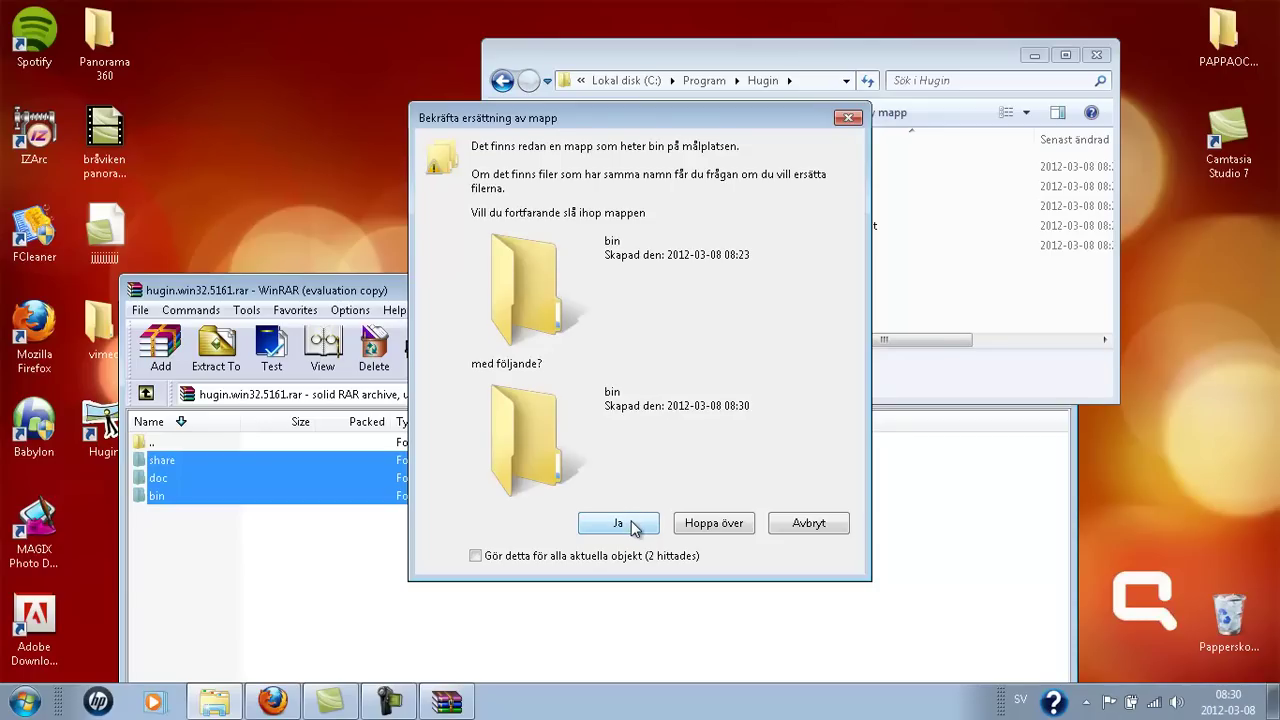
Merge all folders into C:\Program\Hugin, replacing every conflicting file, and grant admin permission
{"action": "left_click", "coordinate": [632, 527]}
{"action": "left_click", "coordinate": [475, 555]}
{"action": "left_click", "coordinate": [620, 527]}
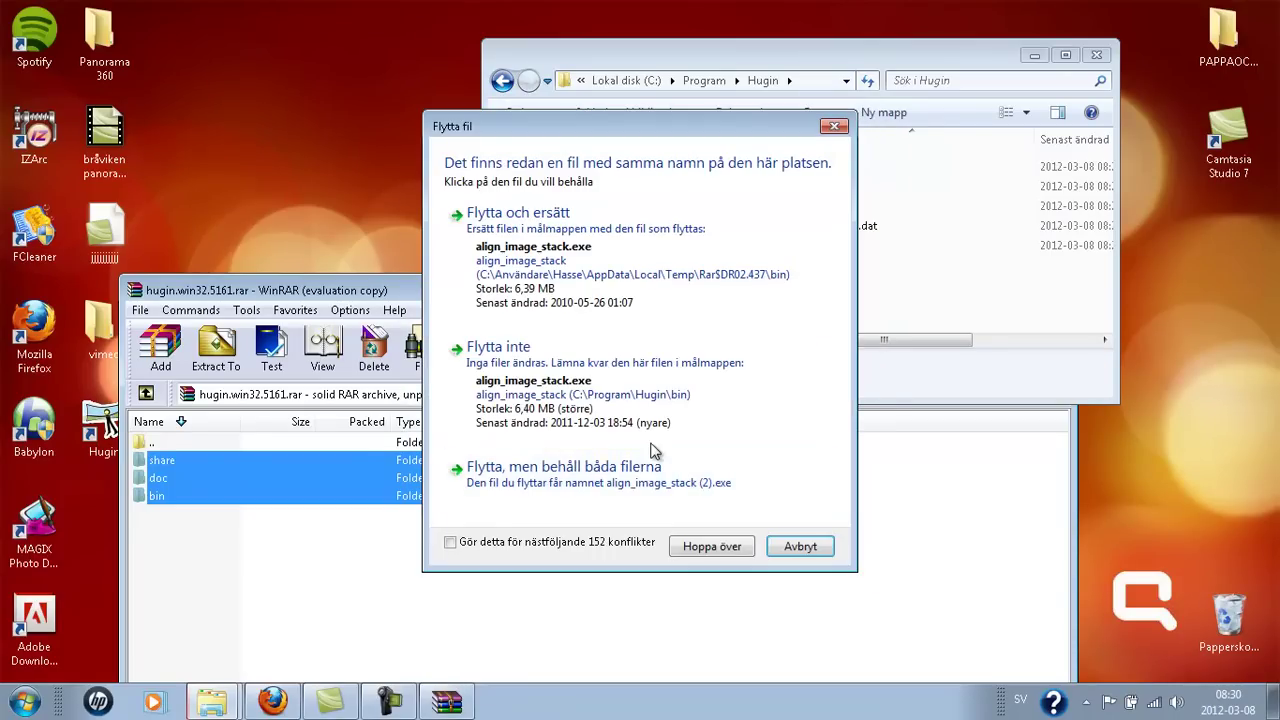
{"action": "left_click", "coordinate": [492, 238]}
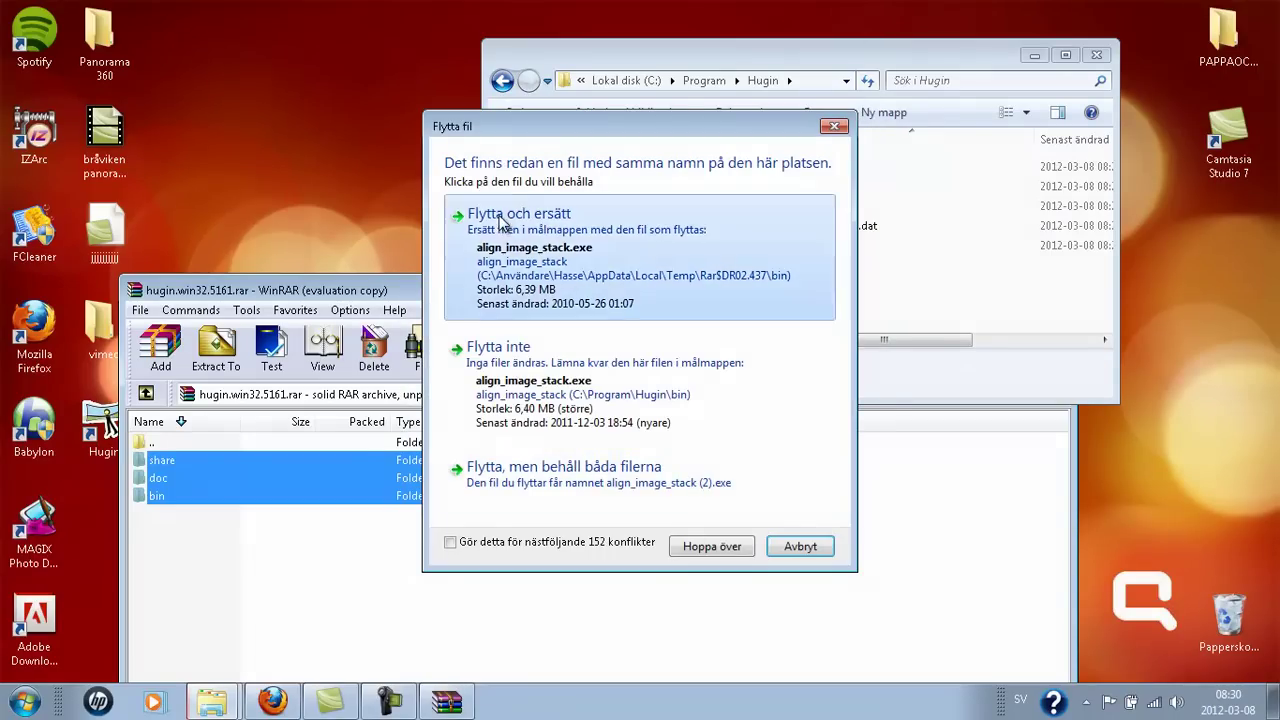
{"action": "left_click", "coordinate": [556, 557]}
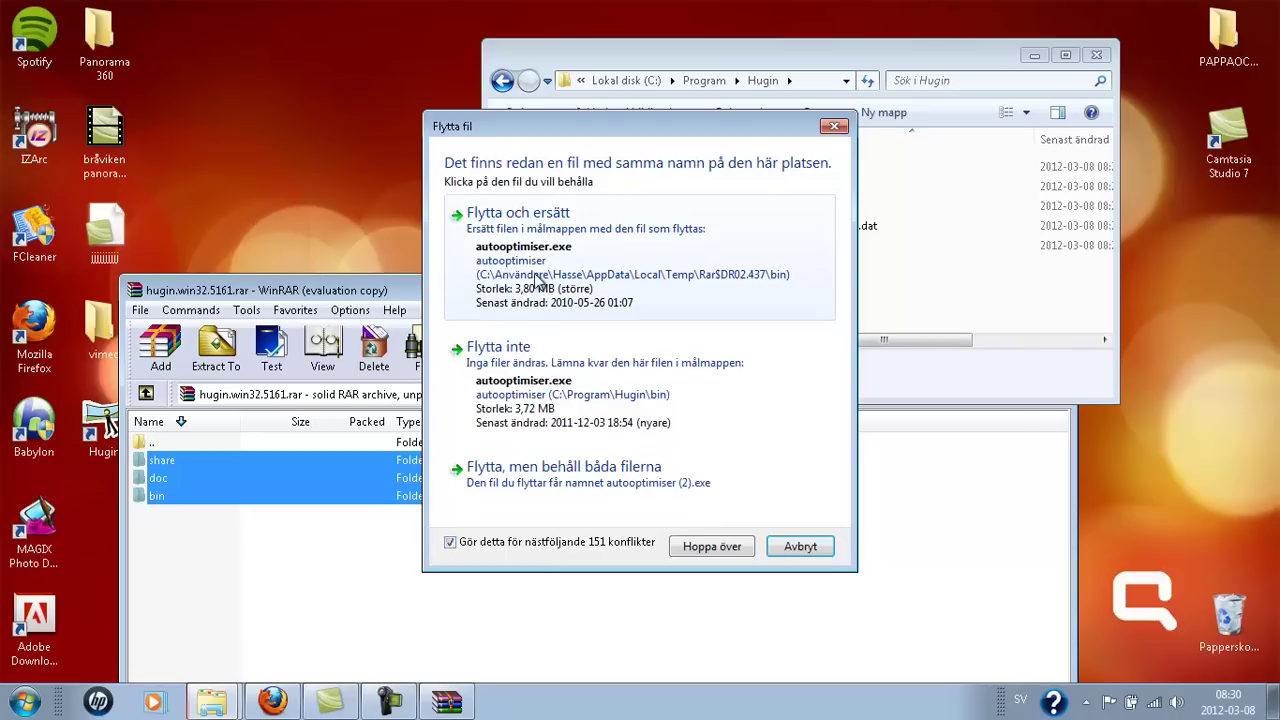
{"action": "left_click", "coordinate": [532, 268]}
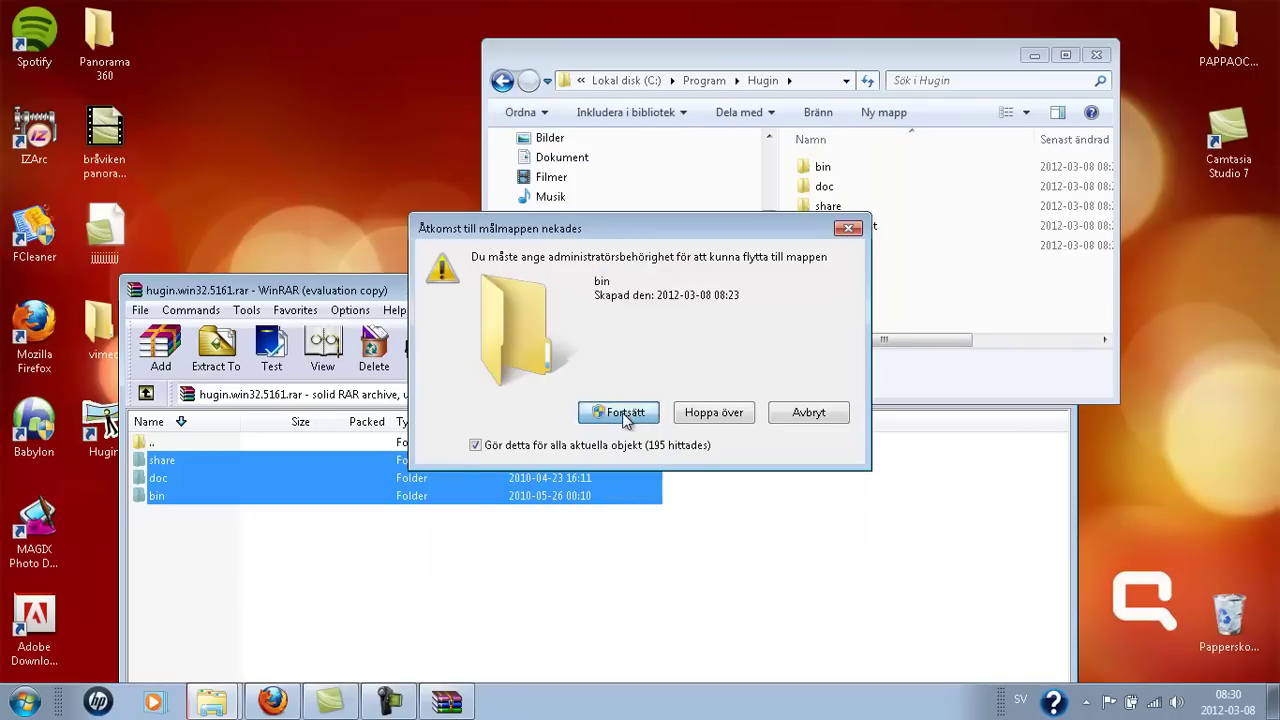
{"action": "left_click", "coordinate": [622, 412]}
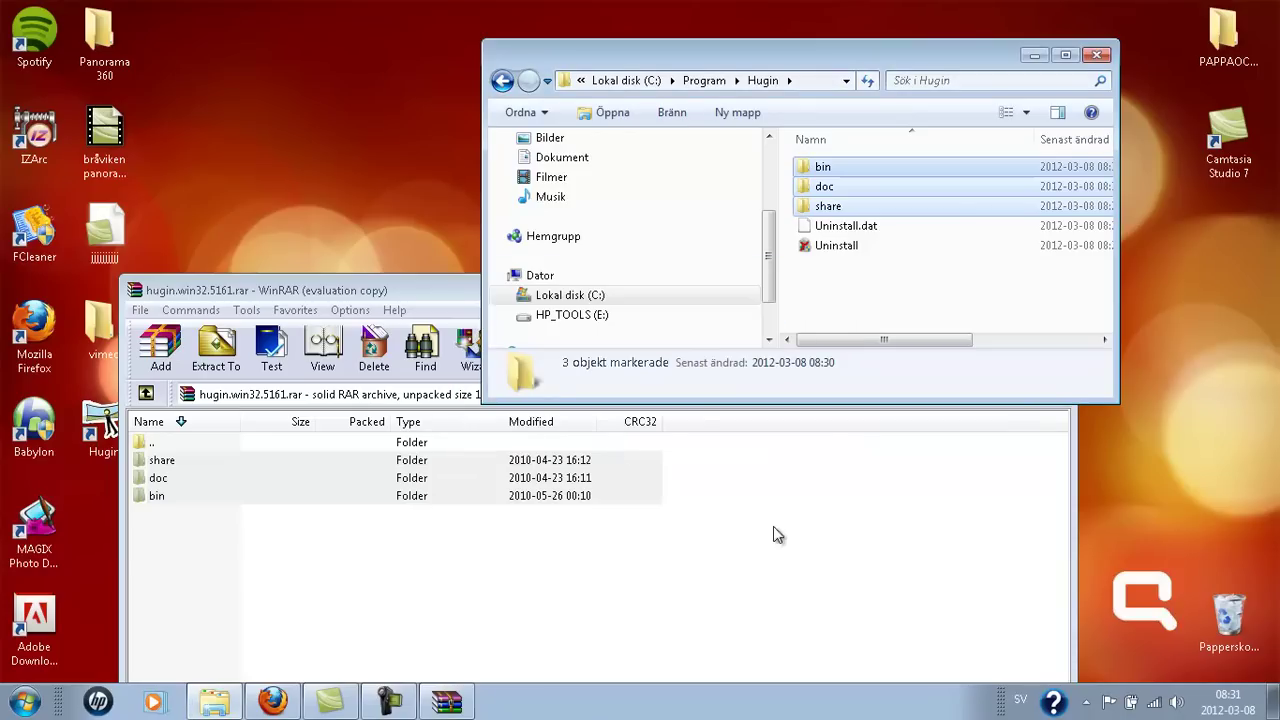
{"action": "left_click", "coordinate": [773, 526]}
Close WinRAR, launch Hugin from the desktop, dismiss the startup tip and maximize it
{"action": "left_click", "coordinate": [1056, 290]}
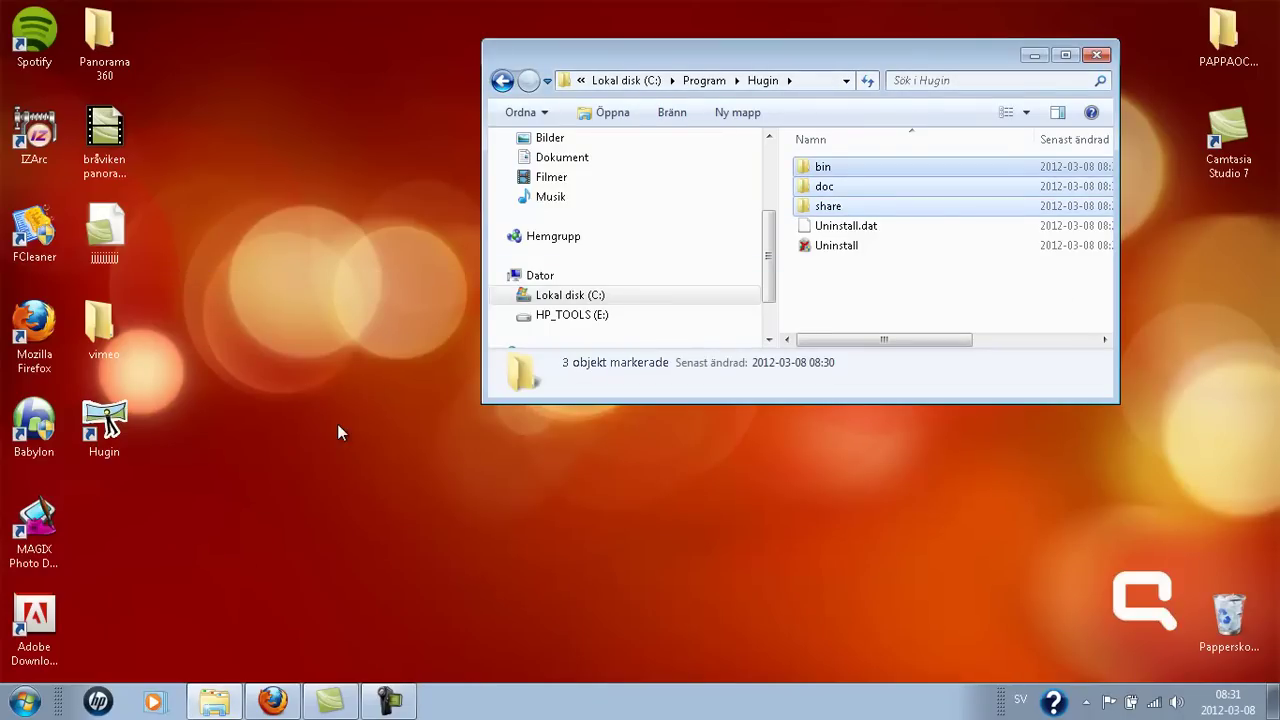
{"action": "left_click", "coordinate": [1034, 54]}
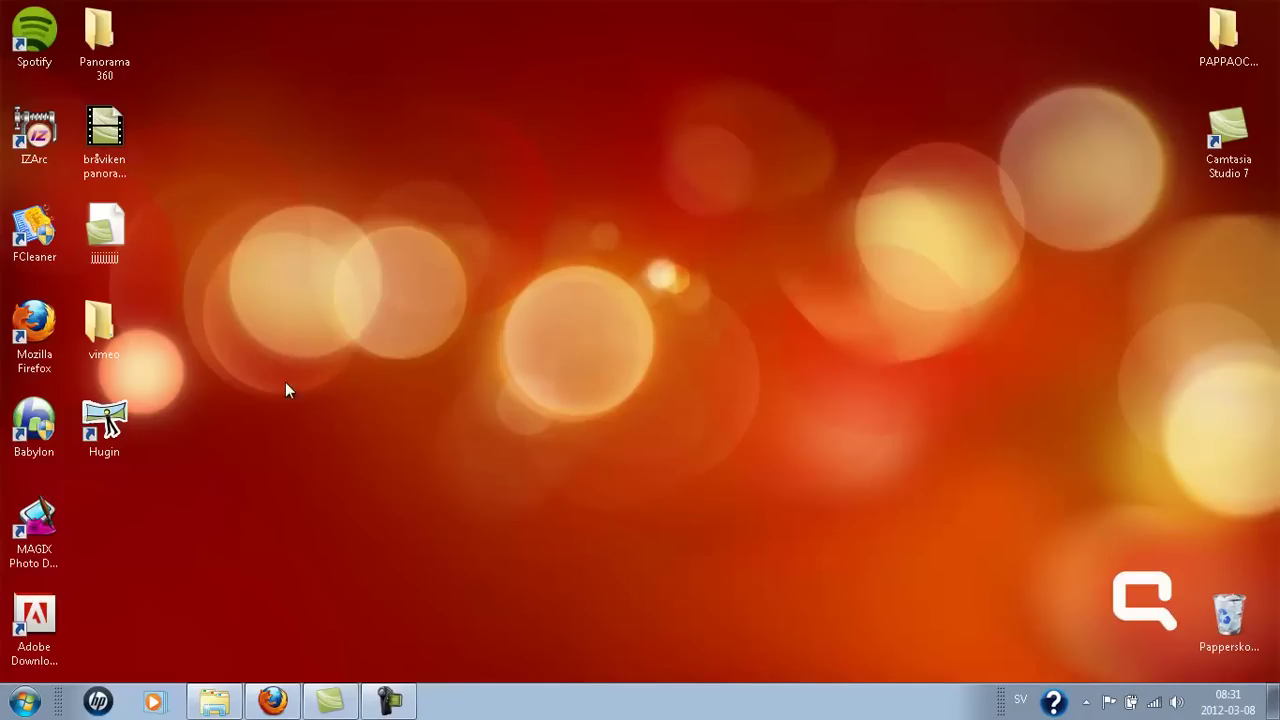
{"action": "double_click", "coordinate": [104, 425]}
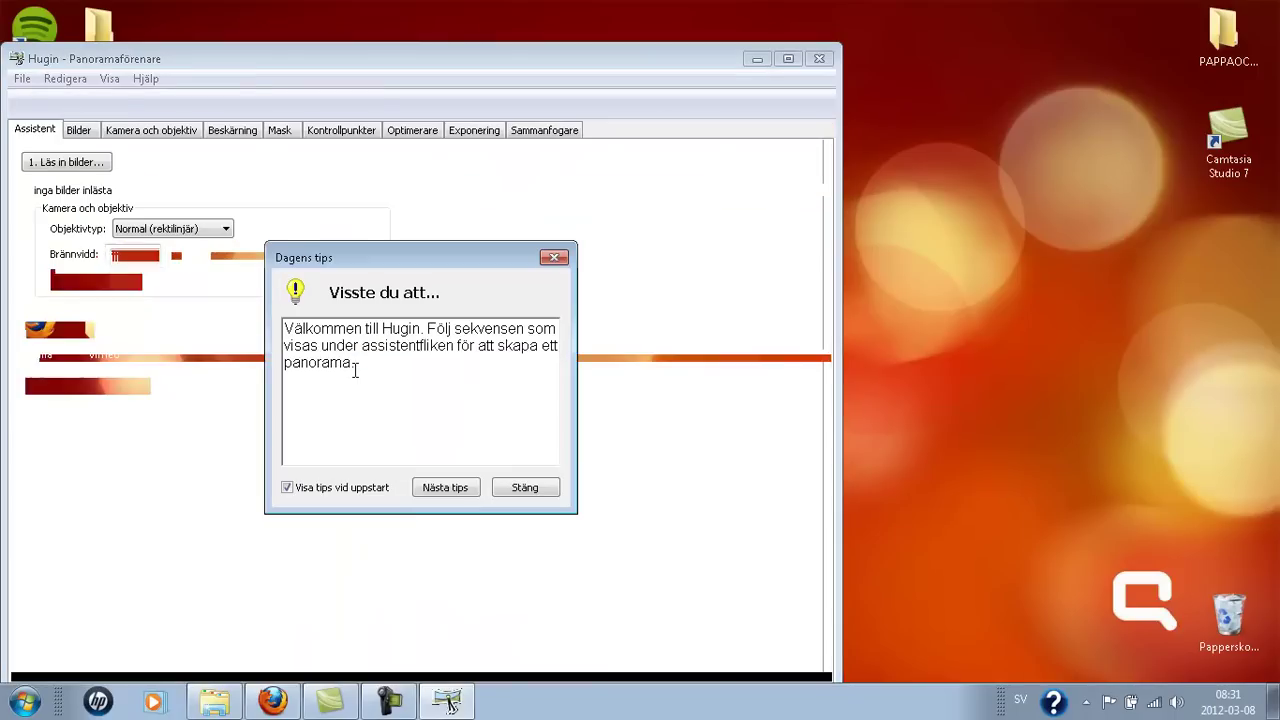
{"action": "left_click", "coordinate": [512, 487]}
{"action": "double_click", "coordinate": [420, 61]}
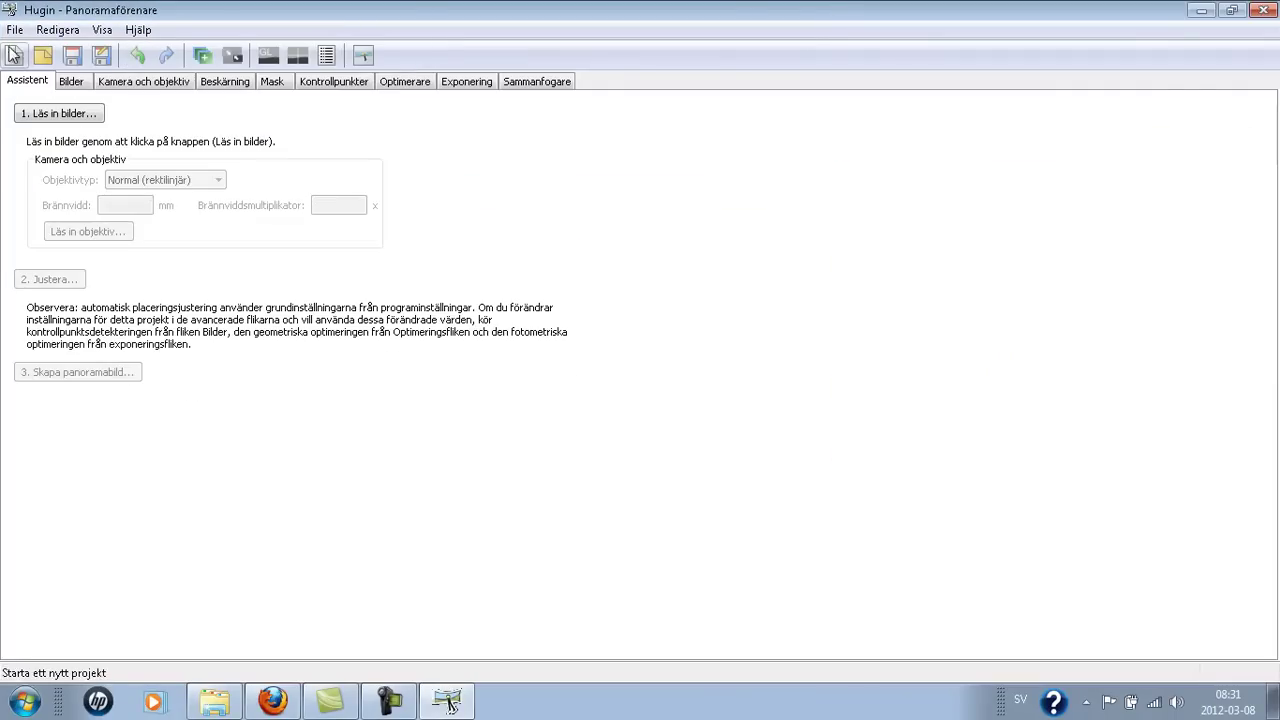
Make Autopano-SIFT-C the default detector on the Programinställningar control point detector tab
{"action": "left_click", "coordinate": [15, 30]}
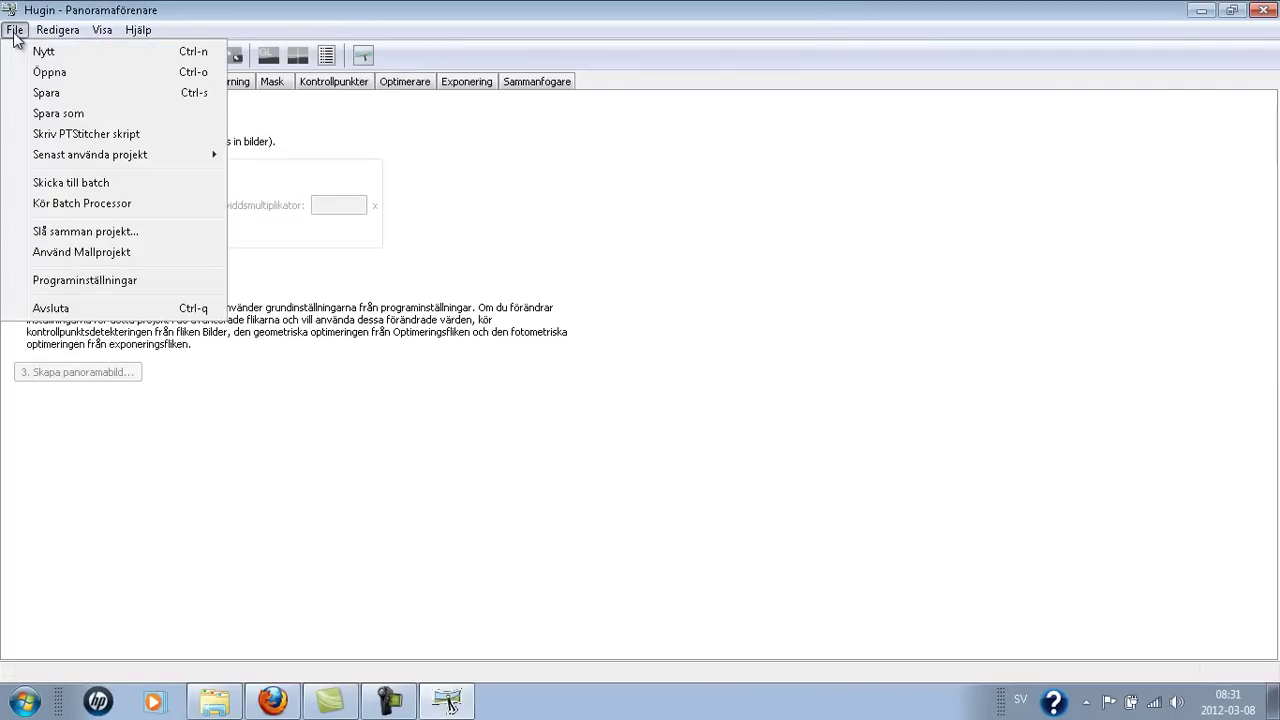
{"action": "left_click", "coordinate": [83, 282]}
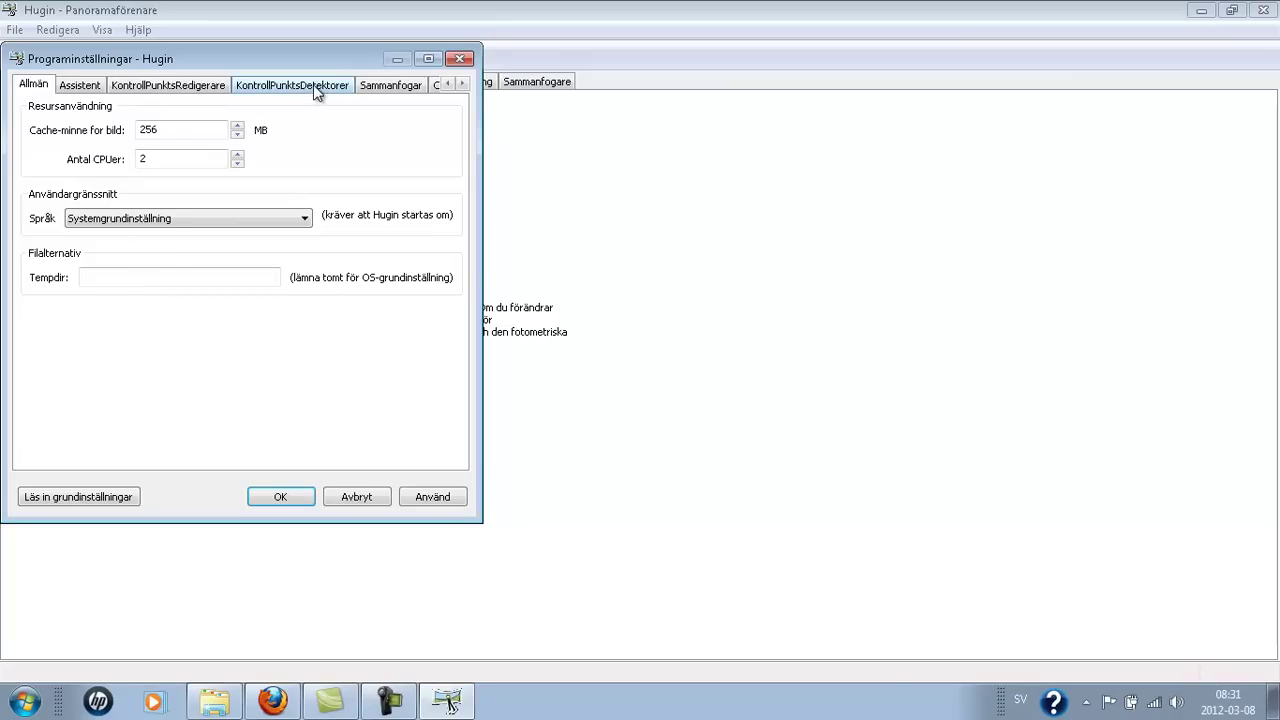
{"action": "left_click", "coordinate": [311, 85]}
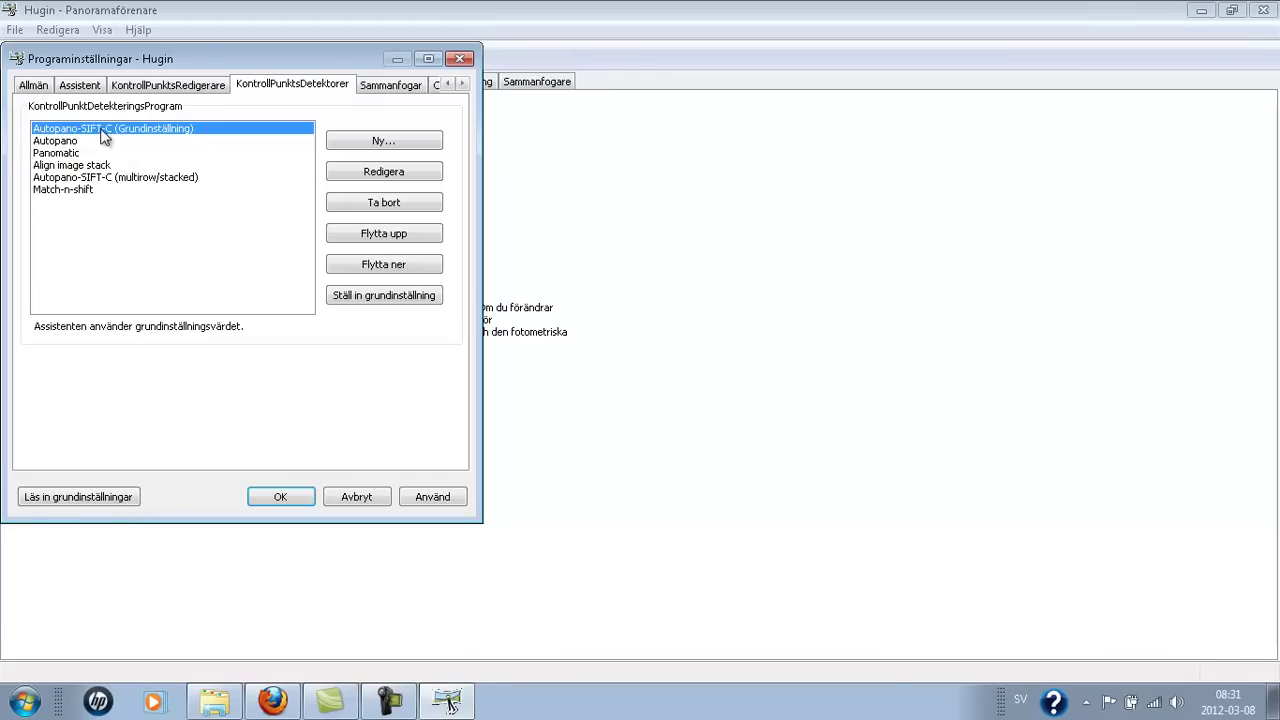
{"action": "left_click", "coordinate": [357, 296]}
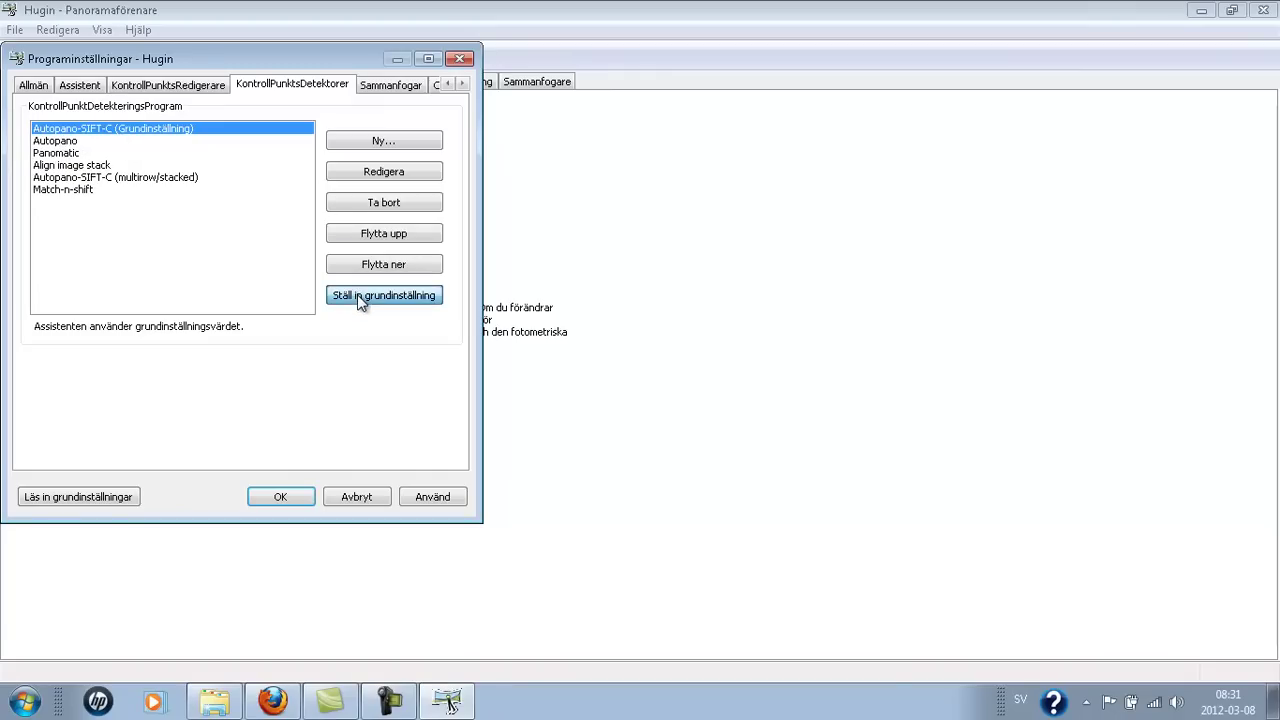
Replace the Autopano-SIFT-C arguments with '--maxmatches %p %o %s' and apply the preferences
{"action": "double_click", "coordinate": [179, 129]}
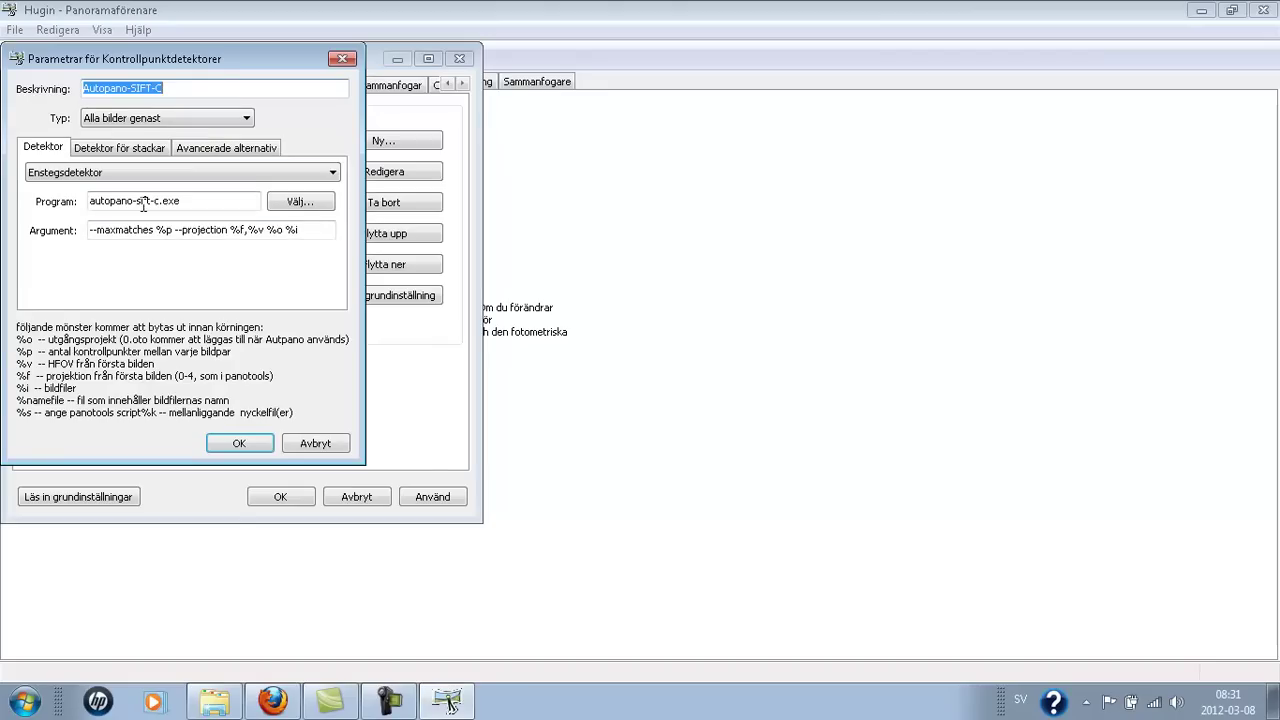
{"action": "left_click_drag", "start_coordinate": [171, 60], "coordinate": [326, 61]}
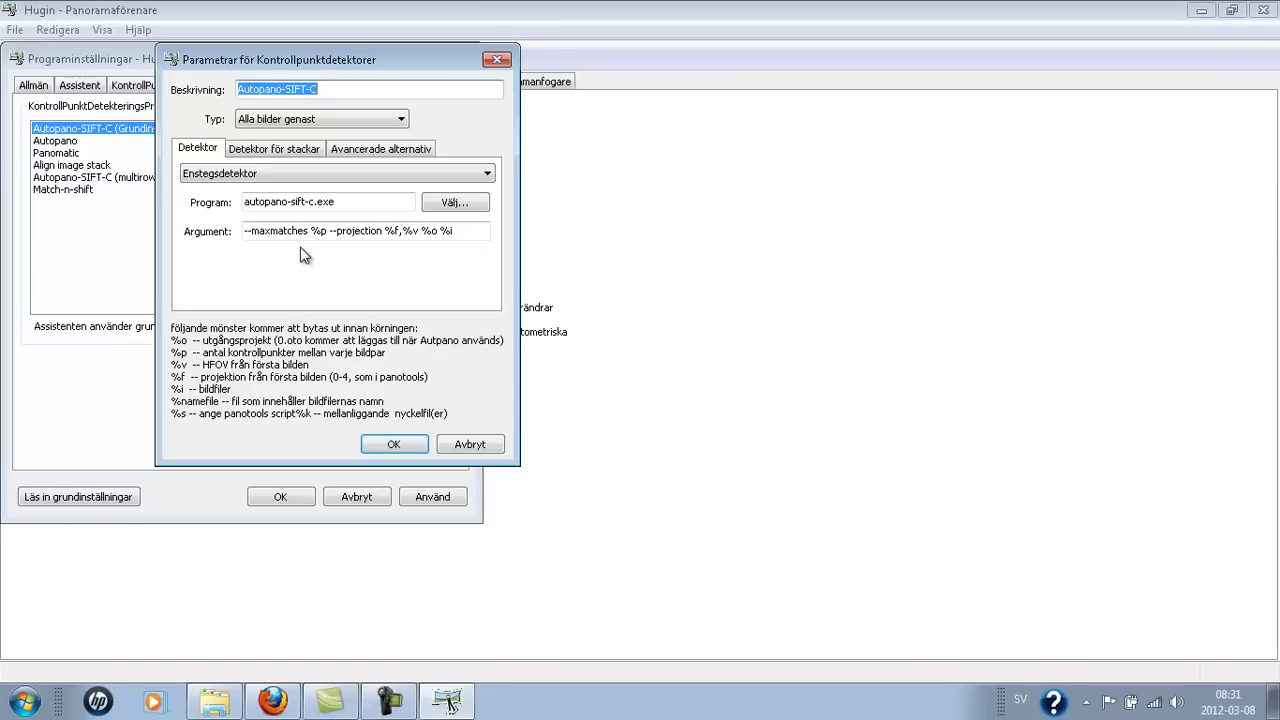
{"action": "left_click_drag", "start_coordinate": [468, 232], "coordinate": [222, 232]}
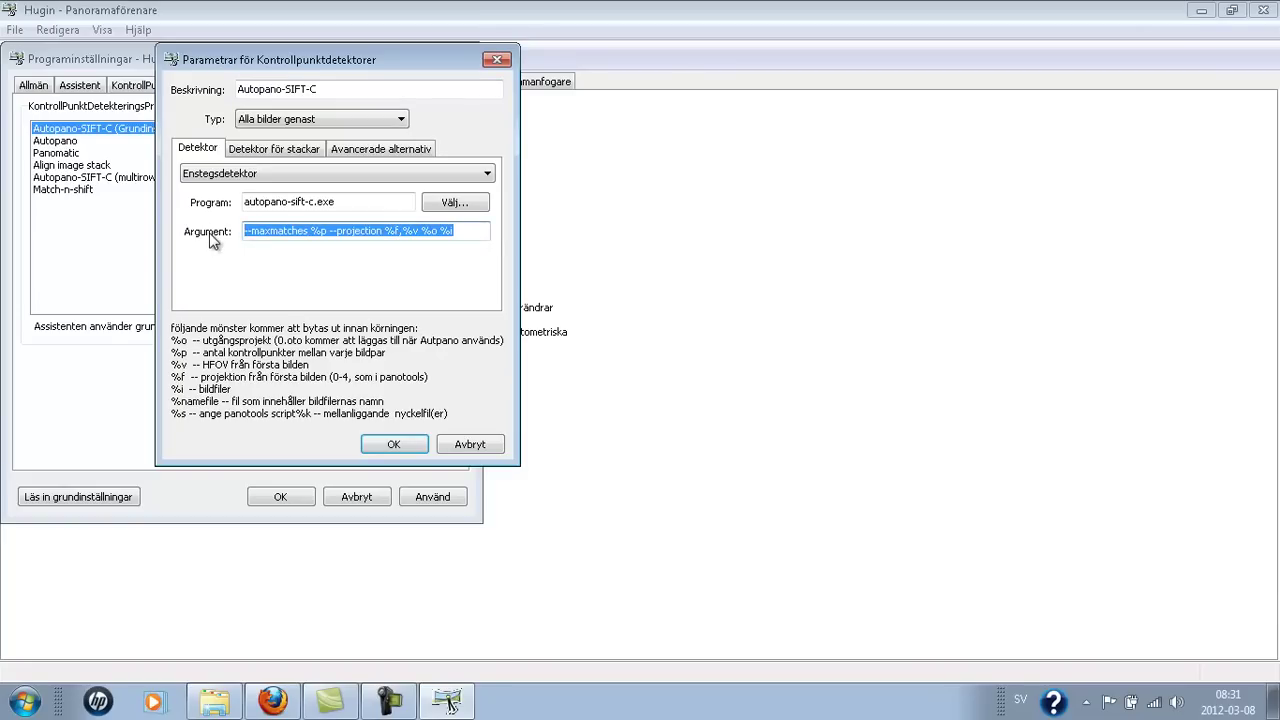
{"action": "key", "text": "BackSpace"}
{"action": "type", "text": "--maxmatches %p %o %s"}
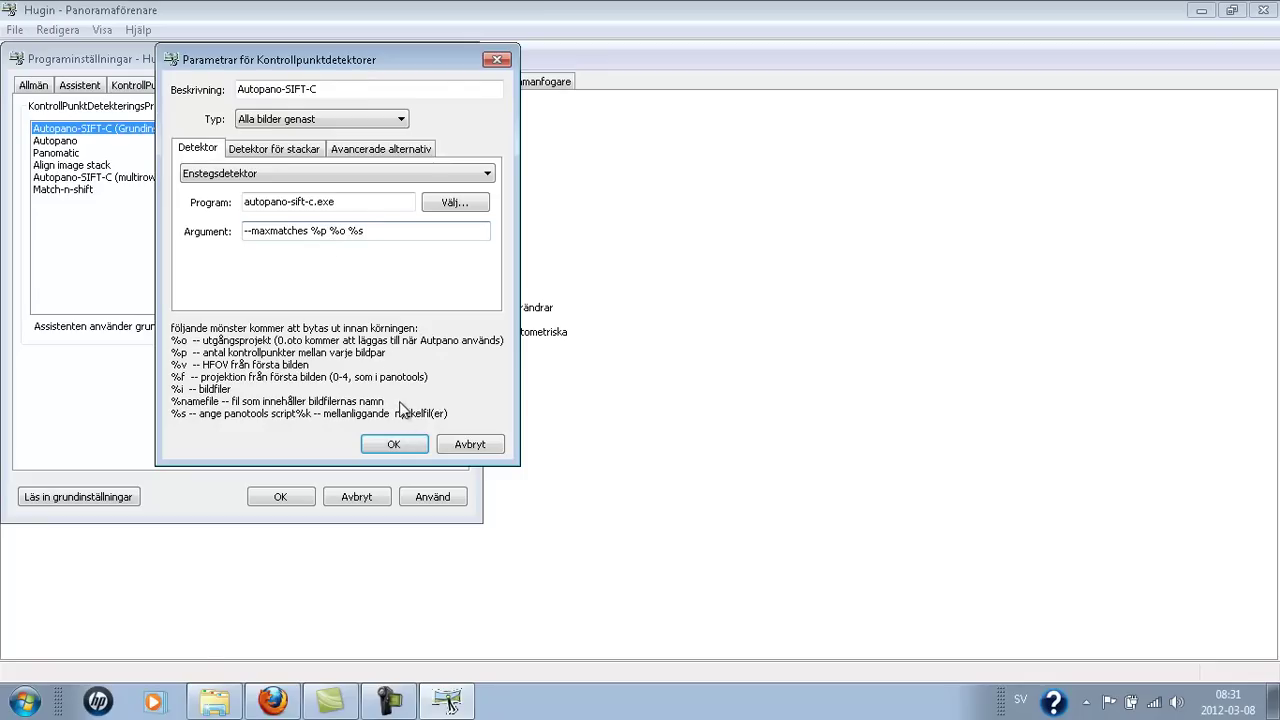
{"action": "left_click", "coordinate": [405, 445]}
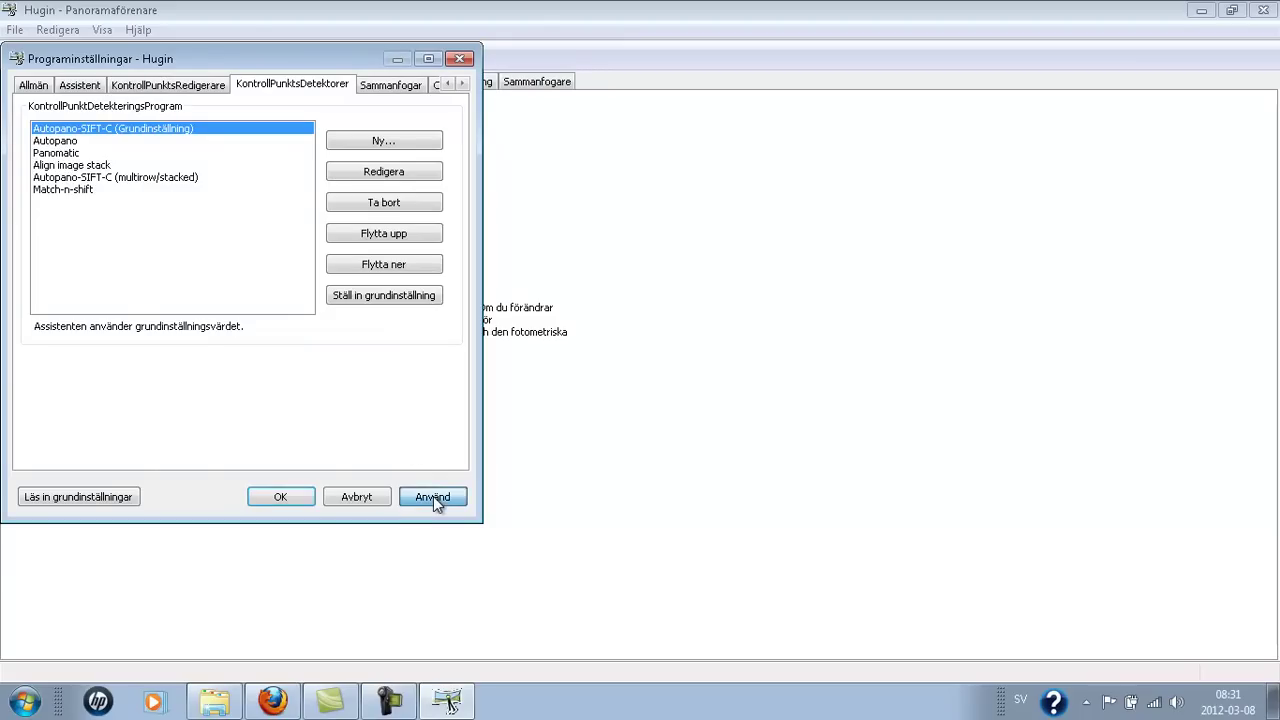
{"action": "left_click", "coordinate": [280, 499]}
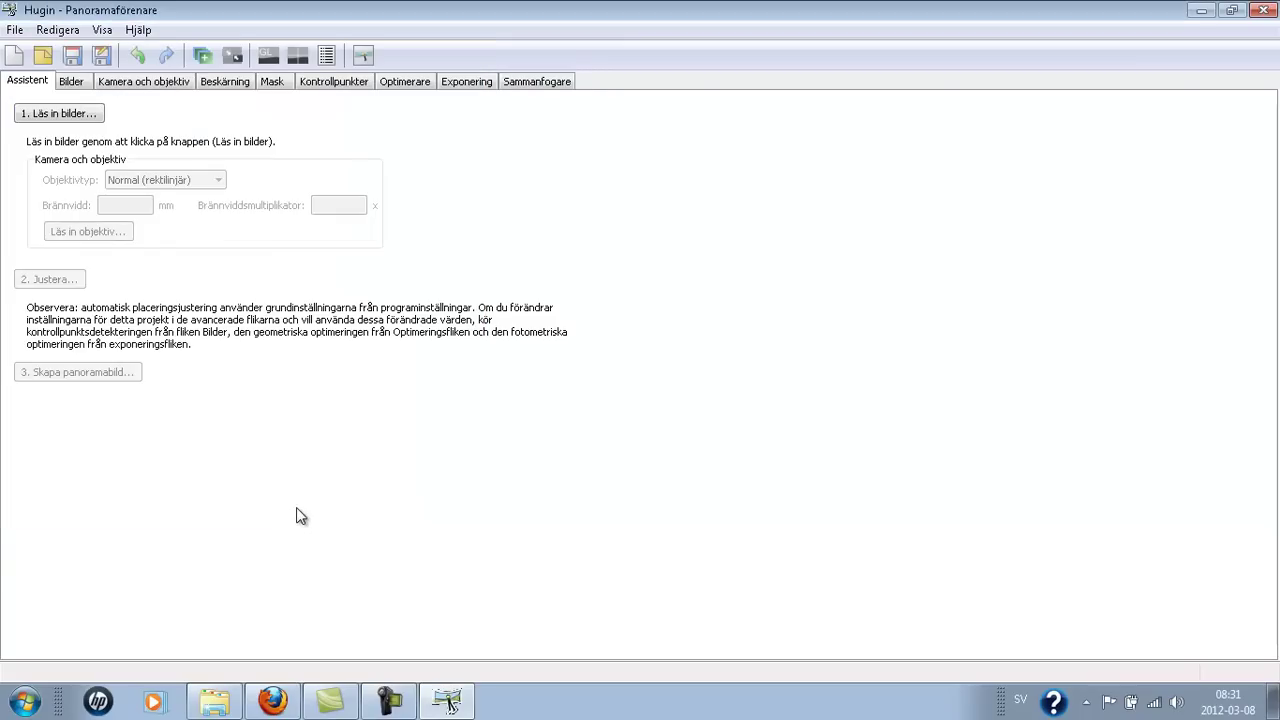
Reopen the Autopano-SIFT-C detector parameters and browse for its program file
{"action": "left_click", "coordinate": [15, 29]}
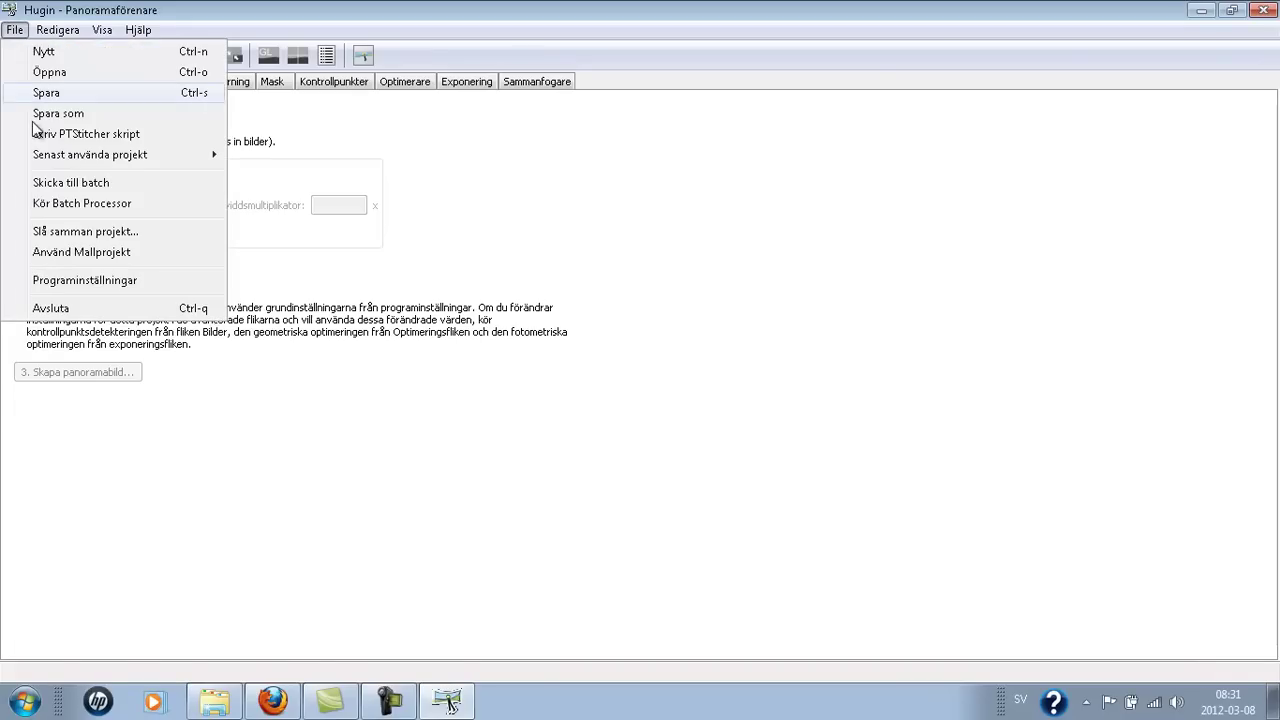
{"action": "left_click", "coordinate": [80, 281]}
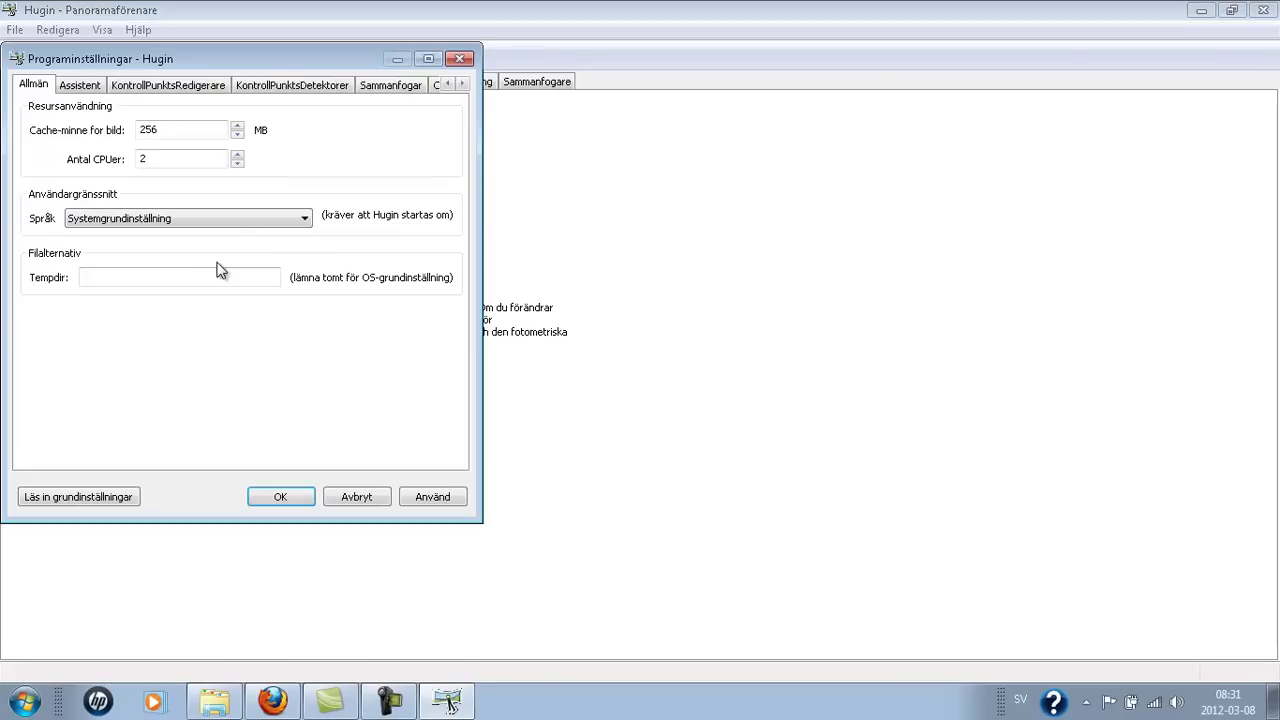
{"action": "left_click", "coordinate": [256, 86]}
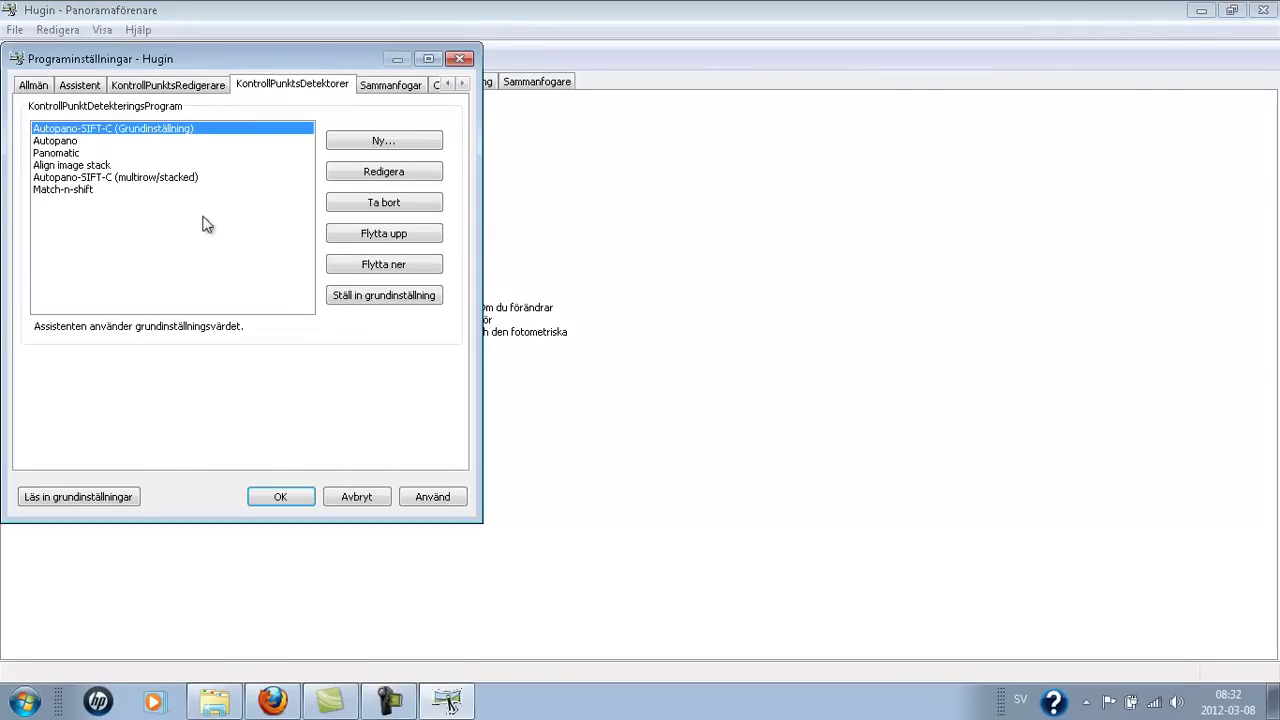
{"action": "double_click", "coordinate": [142, 136]}
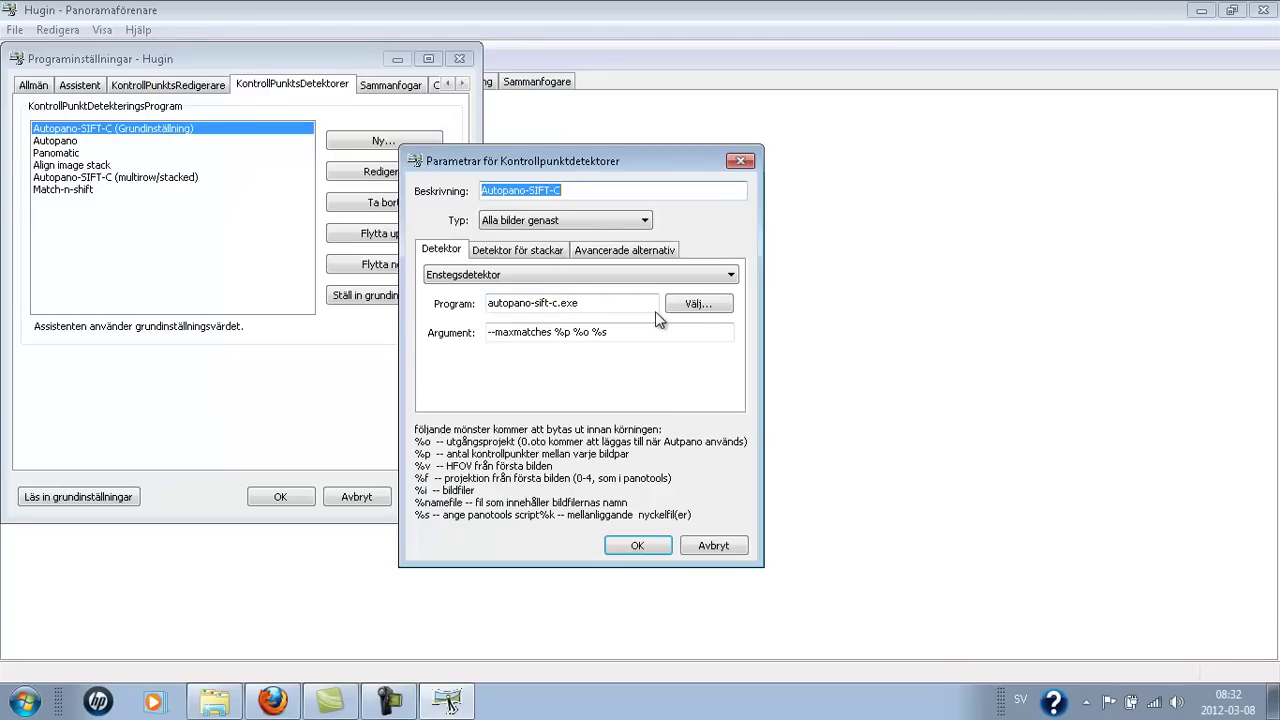
{"action": "left_click", "coordinate": [698, 308]}
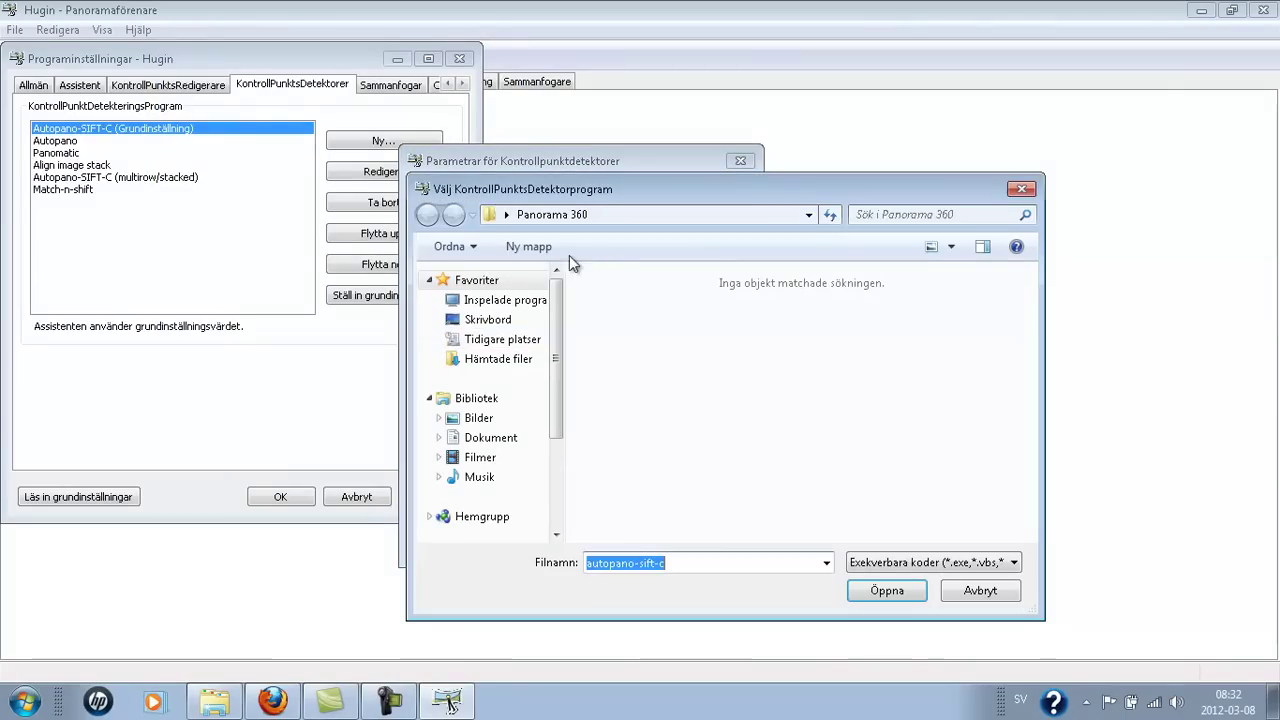
Choose C:\Program Files\Hugin\bin\autopano-sift-c as the detector's program file
{"action": "left_click", "coordinate": [500, 320]}
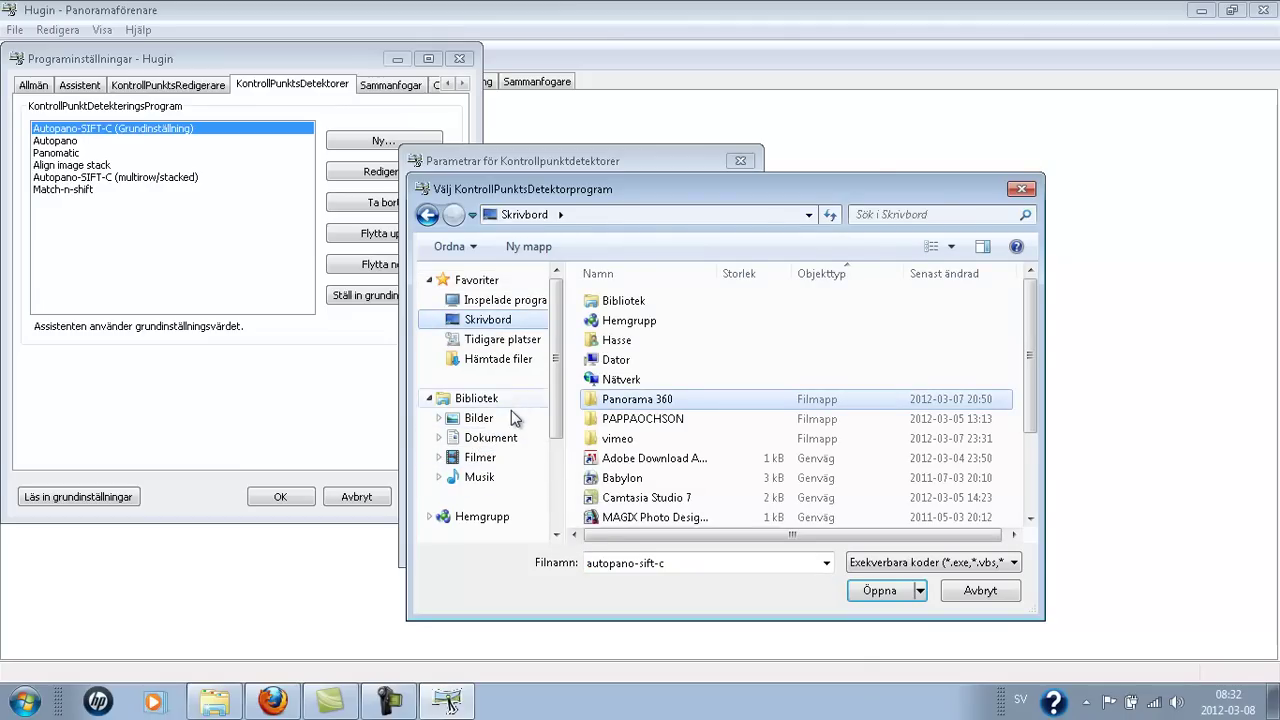
{"action": "mouse_move", "coordinate": [556, 400]}
{"action": "scroll", "coordinate": [551, 345], "scroll_direction": "down", "scroll_amount": 2}
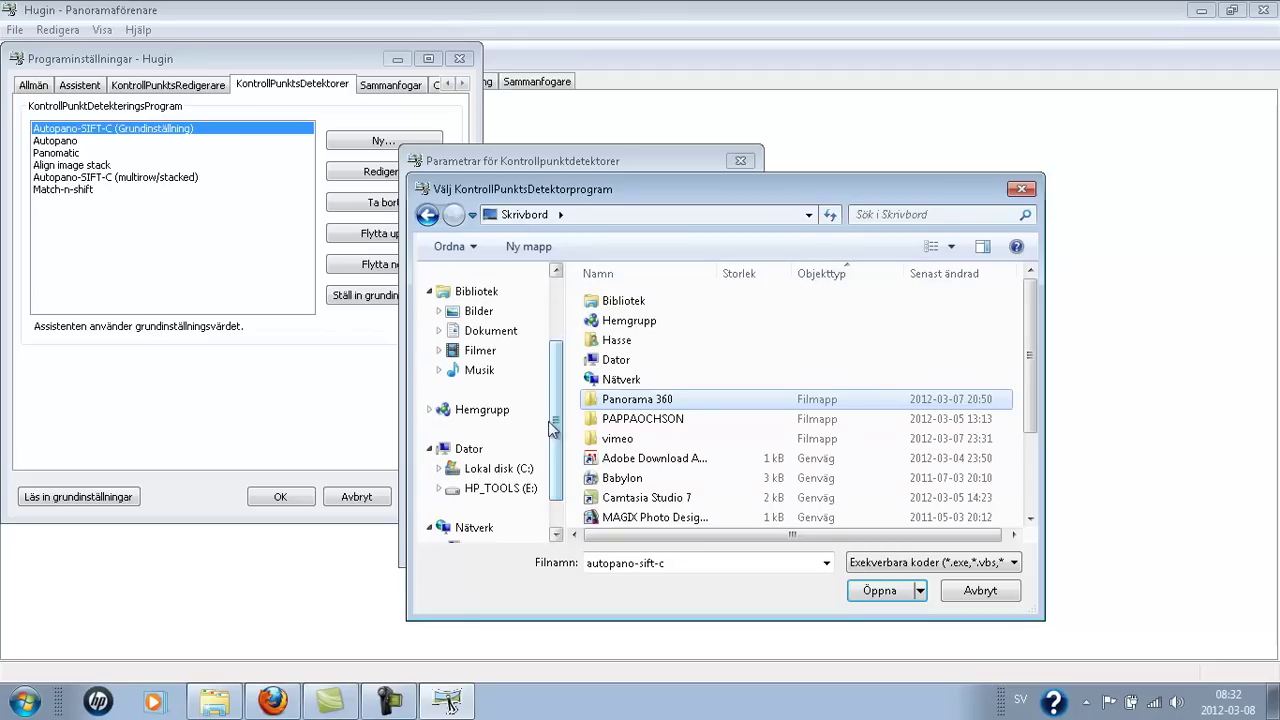
{"action": "left_click", "coordinate": [523, 470]}
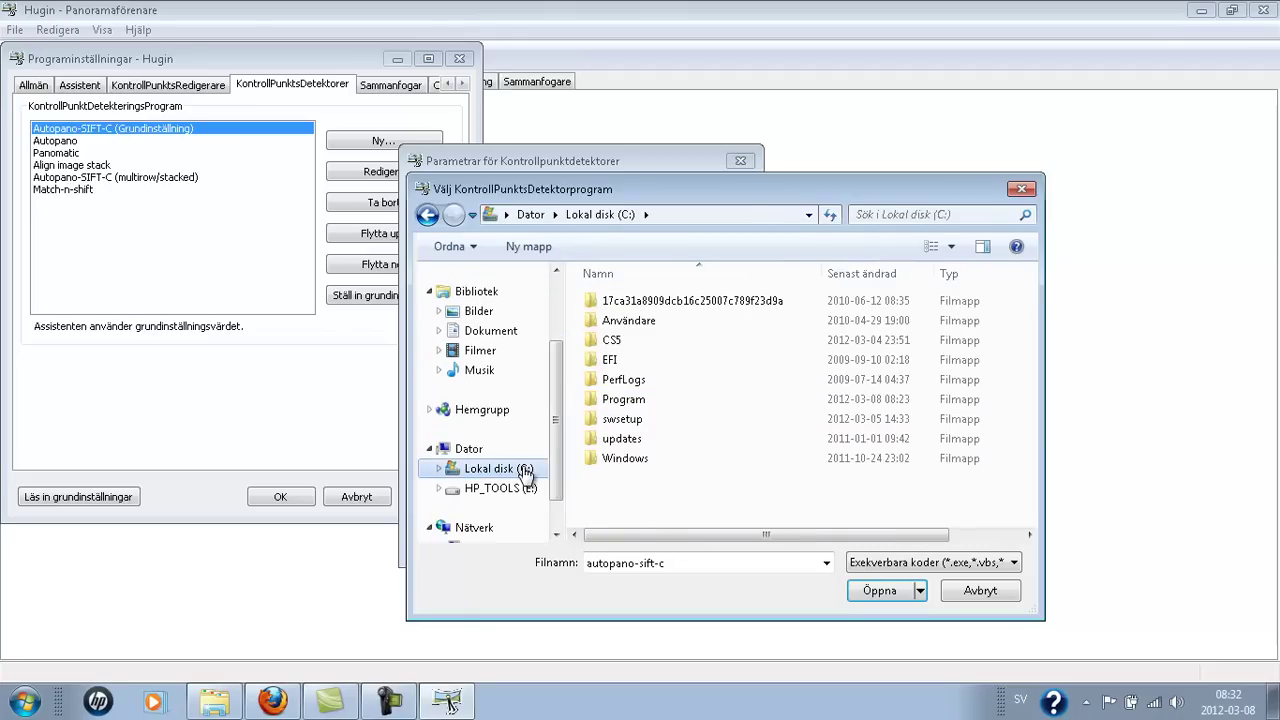
{"action": "double_click", "coordinate": [621, 400]}
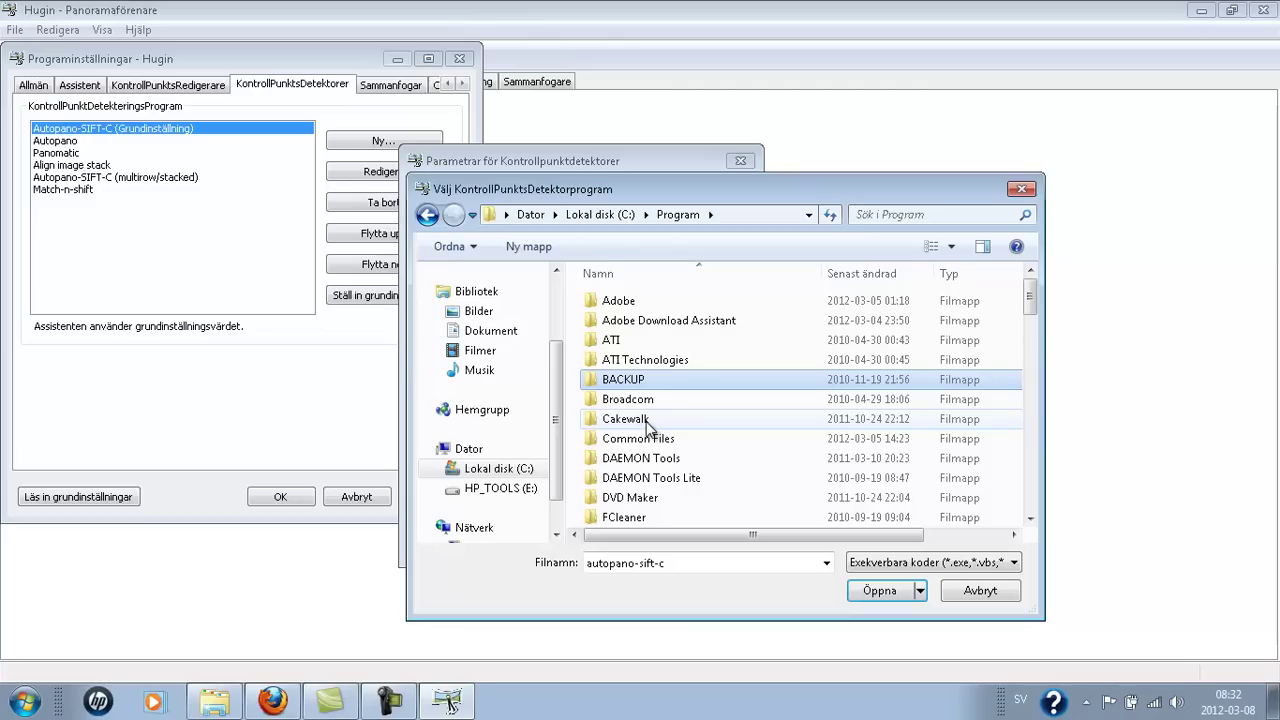
{"action": "type", "text": "hu"}
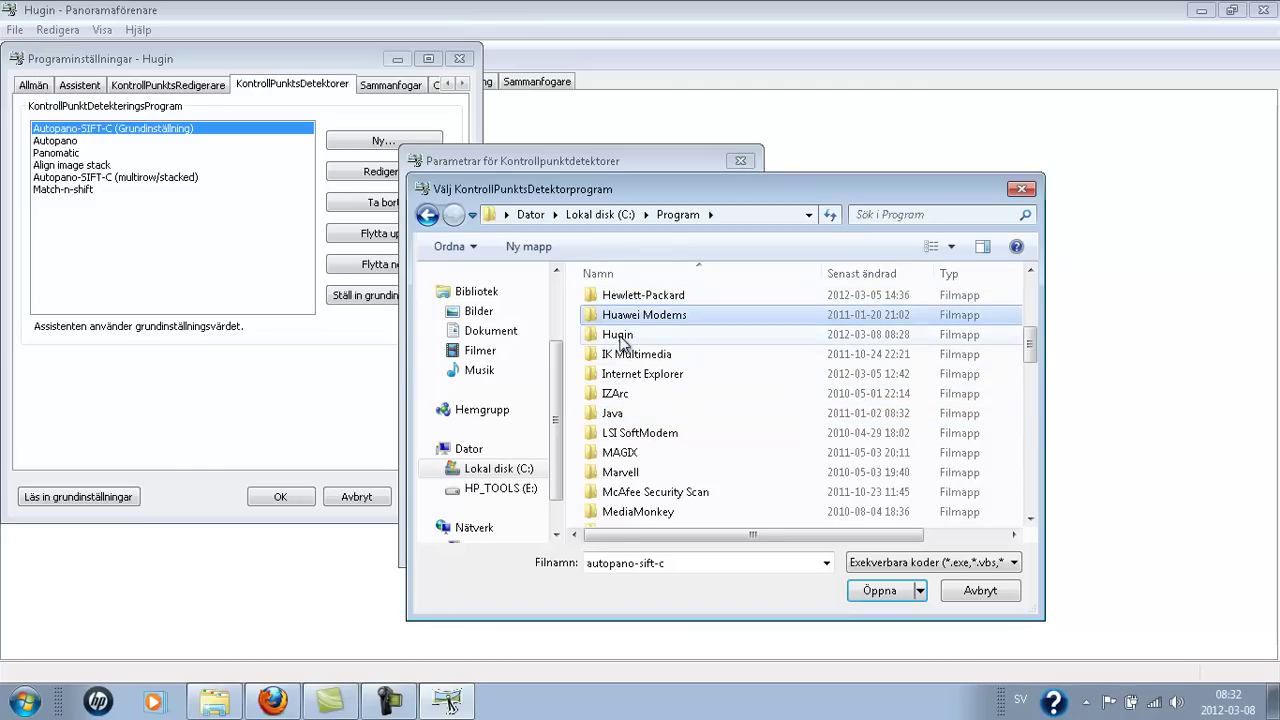
{"action": "double_click", "coordinate": [618, 336]}
{"action": "double_click", "coordinate": [608, 300]}
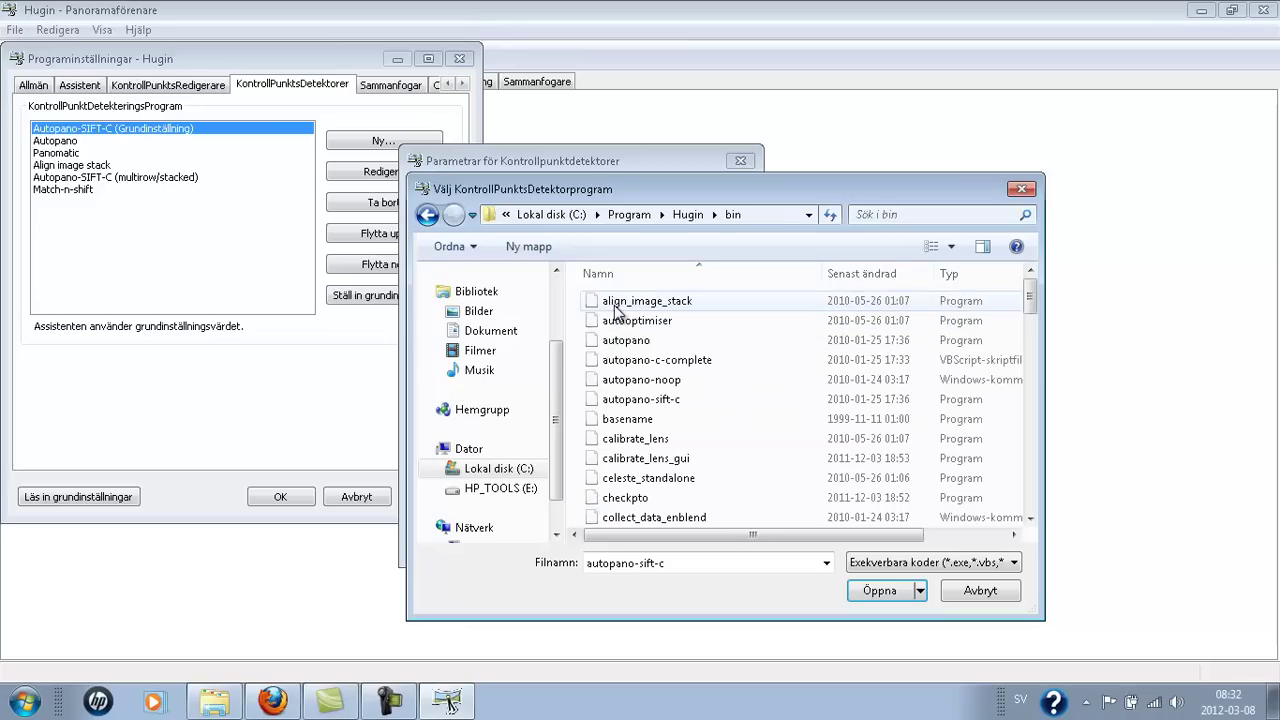
{"action": "left_click", "coordinate": [684, 402]}
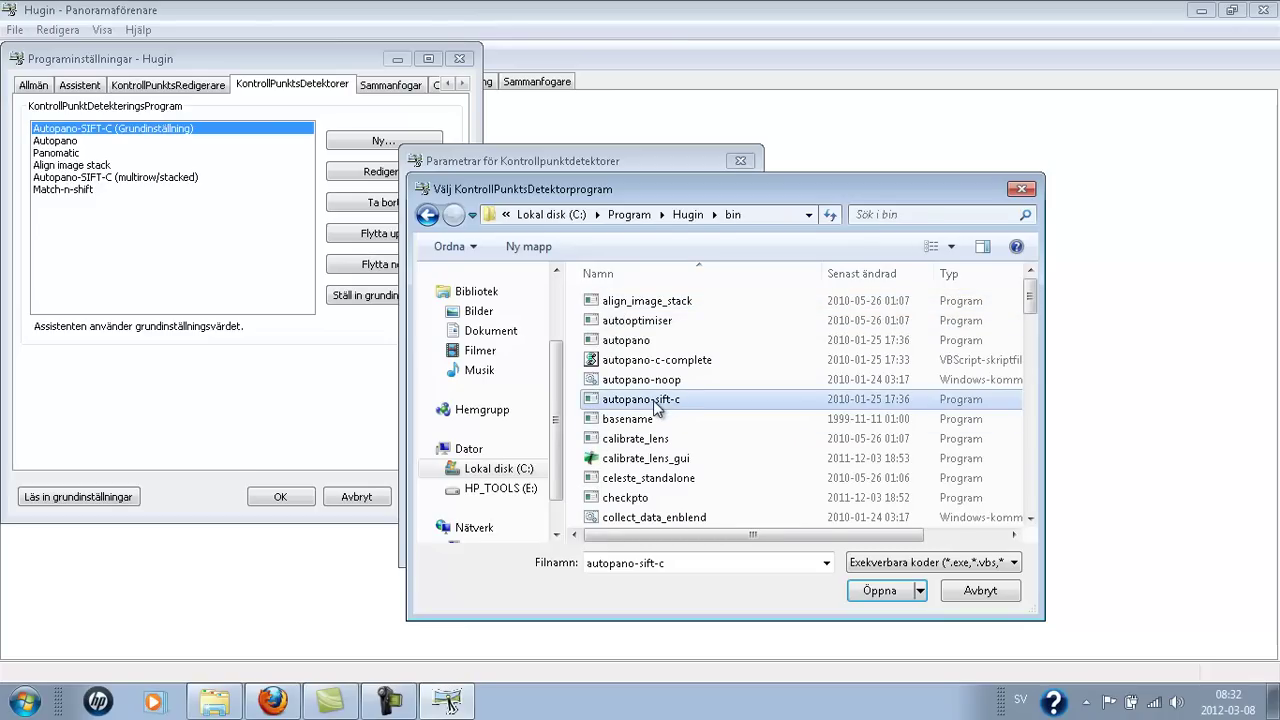
{"action": "left_click", "coordinate": [880, 591]}
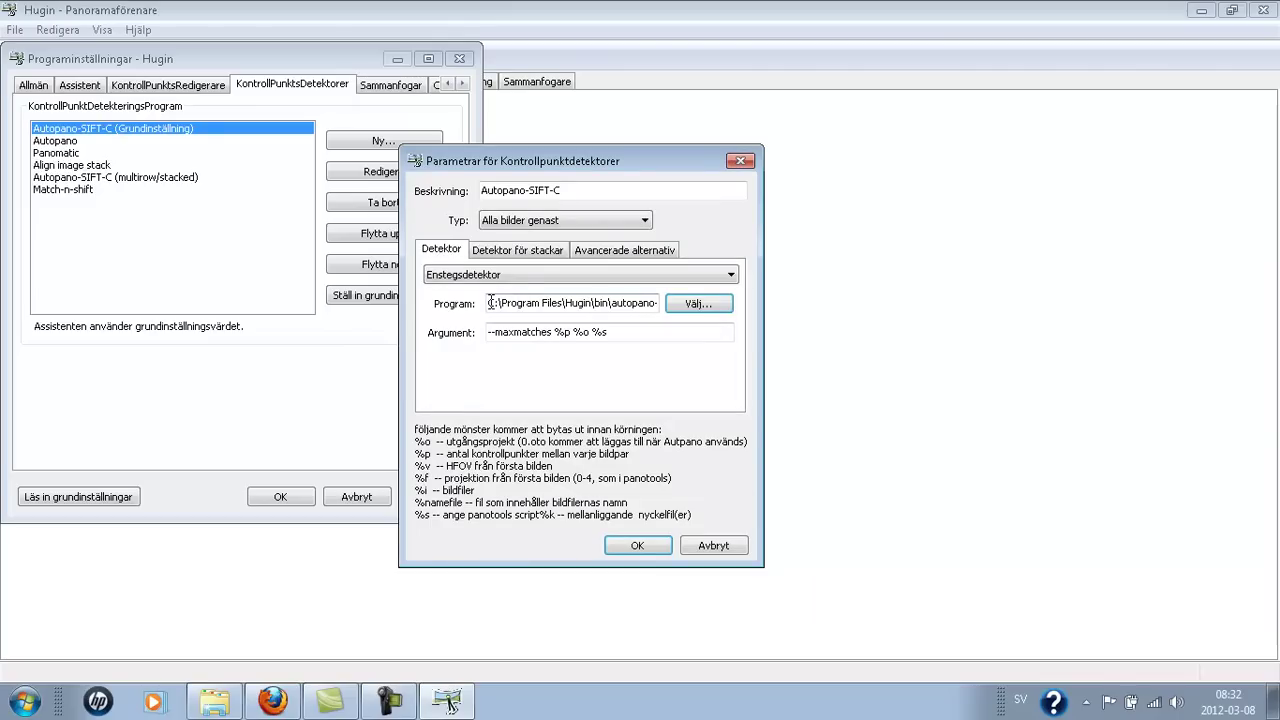
Confirm the autopano-sift-c.exe program path and close Programinställningar
{"action": "left_click_drag", "start_coordinate": [489, 302], "coordinate": [670, 306]}
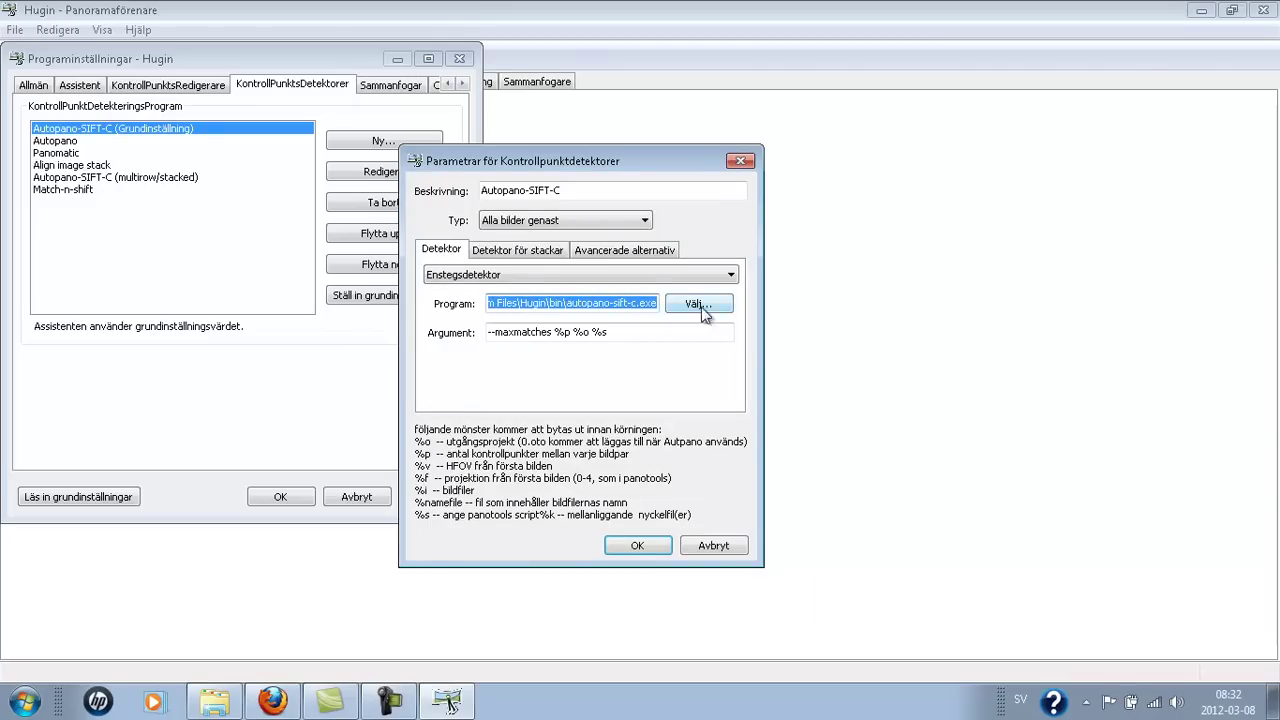
{"action": "left_click", "coordinate": [640, 548]}
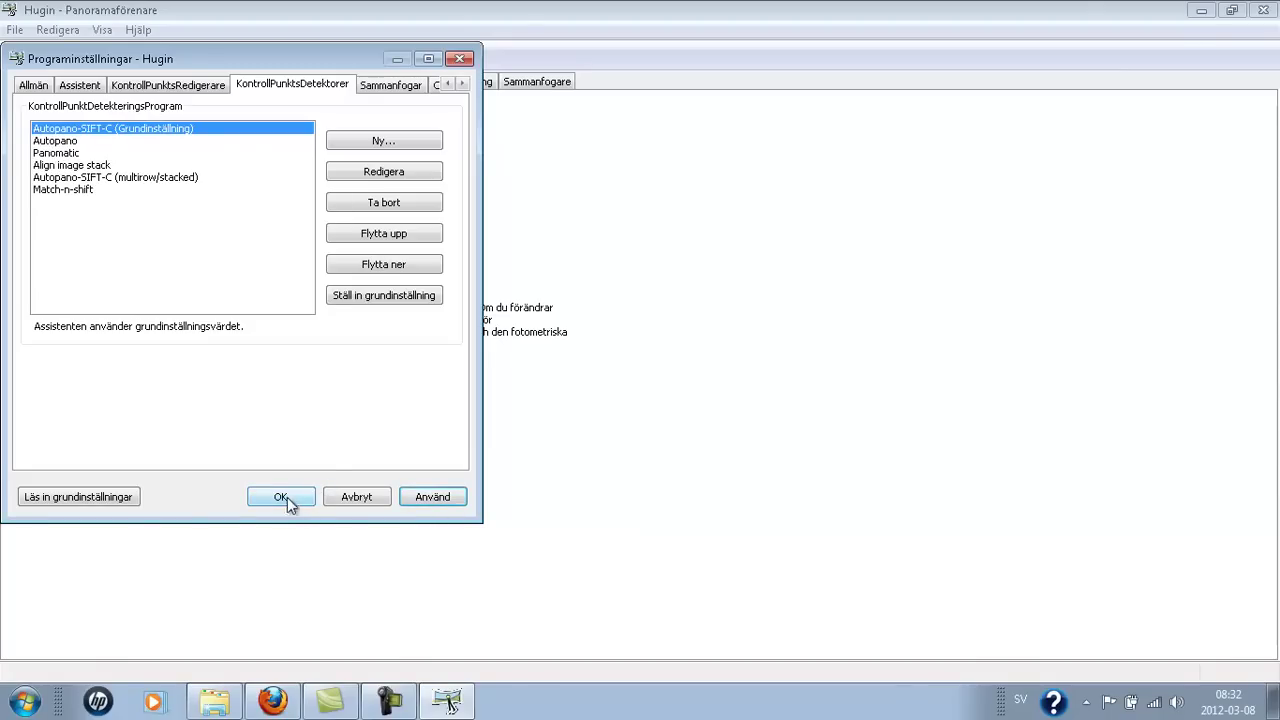
{"action": "left_click", "coordinate": [285, 494]}
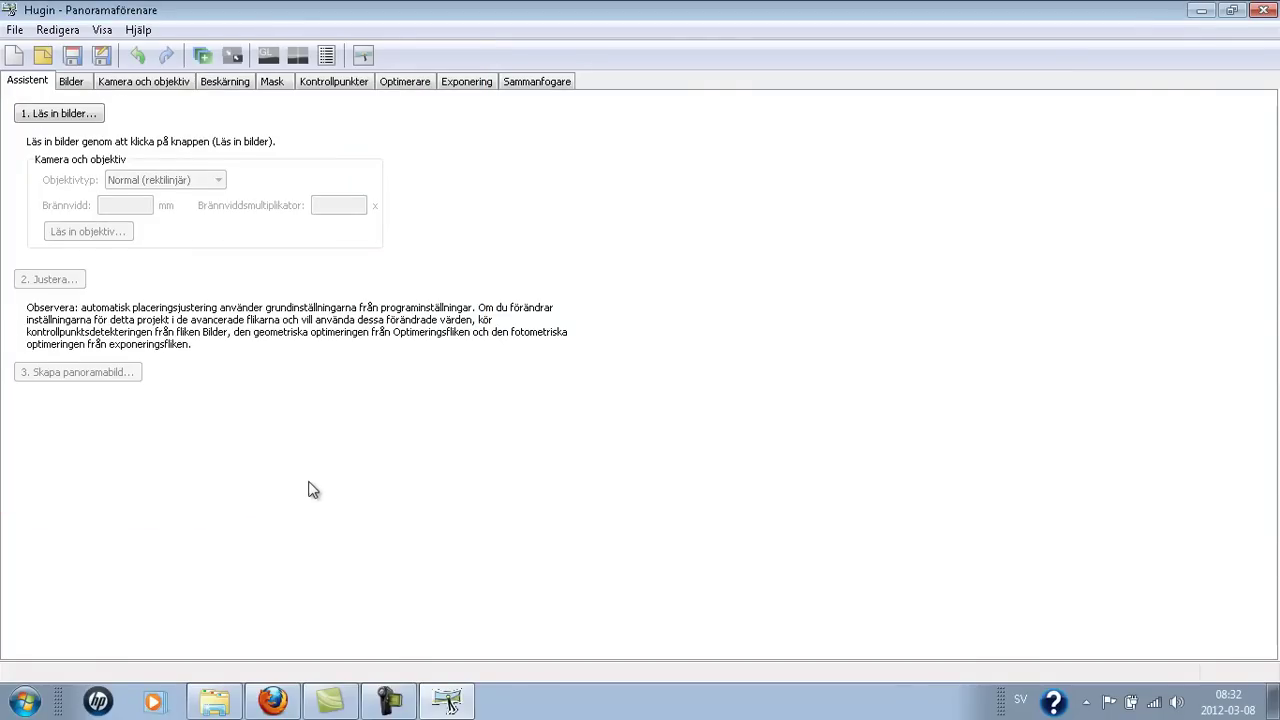